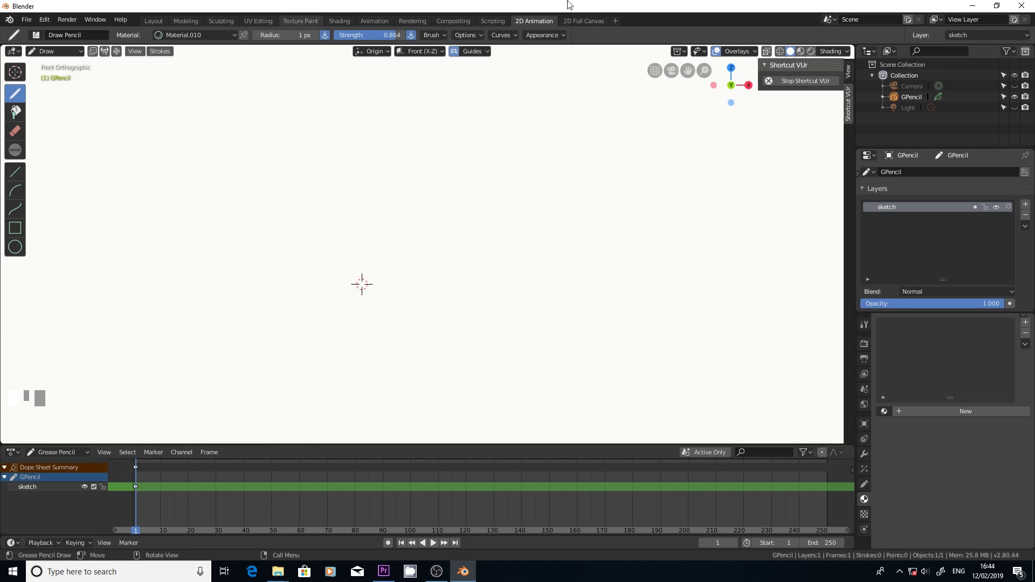
# Switch to Object Mode and bring the Color+Palette image from the desktop into the viewport as a reference.
pyautogui.click(998, 7)
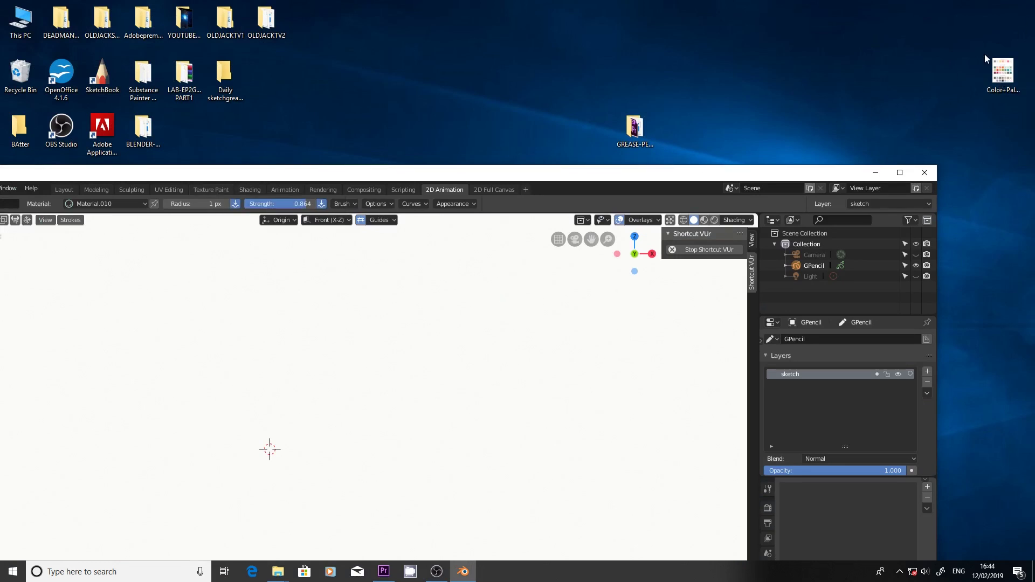
pyautogui.moveTo(562, 173); pyautogui.dragTo(679, 107)
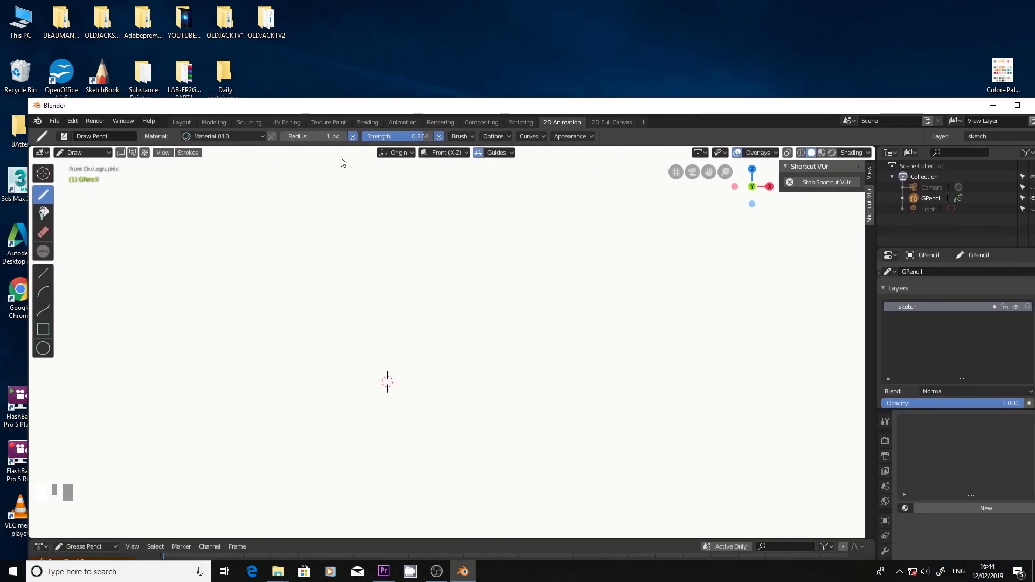
pyautogui.click(100, 153)
pyautogui.click(98, 168)
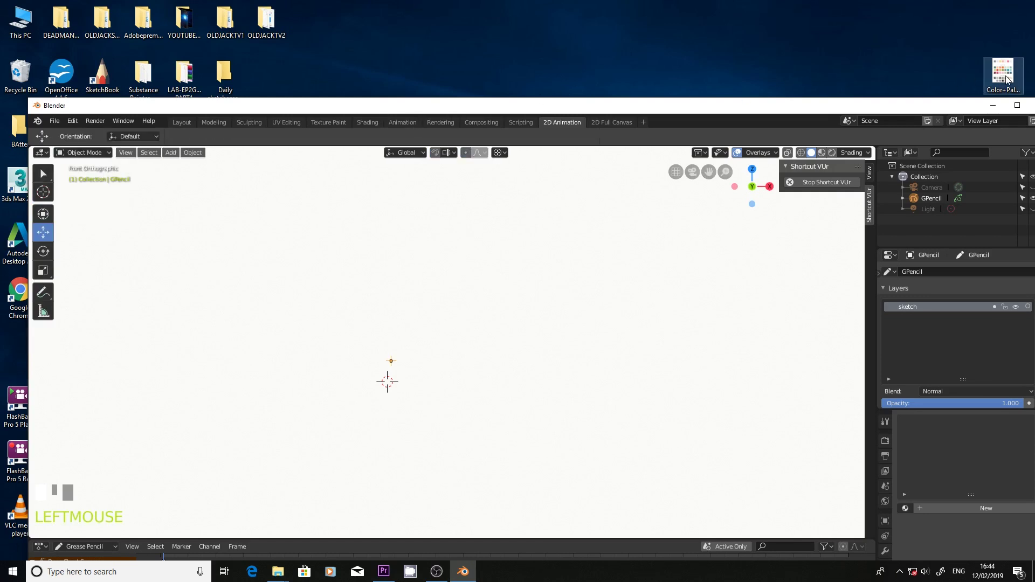
pyautogui.moveTo(292, 298); pyautogui.dragTo(153, 279)
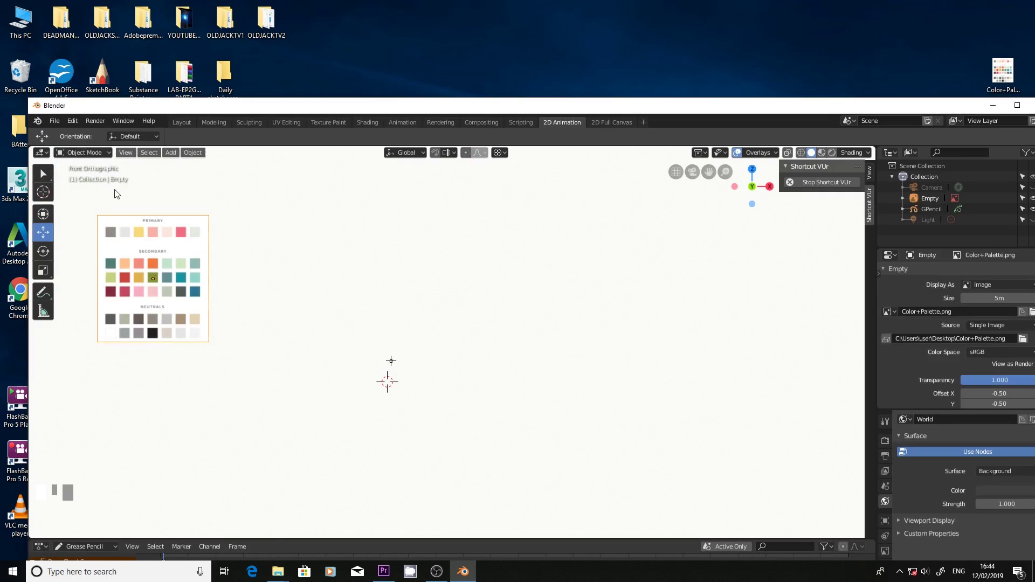
pyautogui.click(1016, 106)
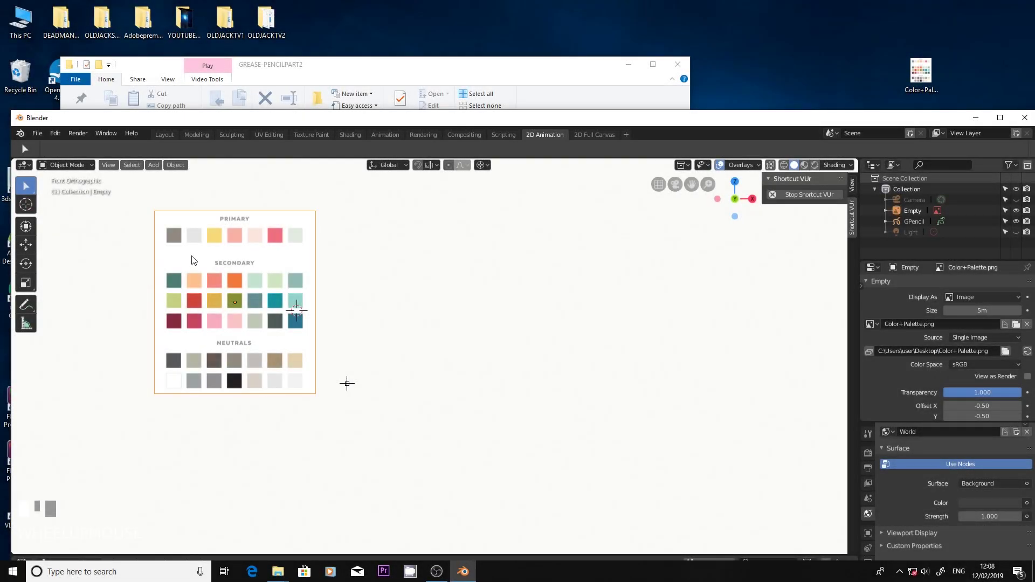
# Reposition and enlarge the palette image in the viewport, trying out the Move, Rotate and Scale tools.
pyautogui.click(25, 244)
pyautogui.moveTo(264, 271); pyautogui.dragTo(284, 299)
pyautogui.click(26, 263)
pyautogui.moveTo(427, 405); pyautogui.dragTo(409, 438)
pyautogui.click(26, 282)
pyautogui.rightClick(372, 420)
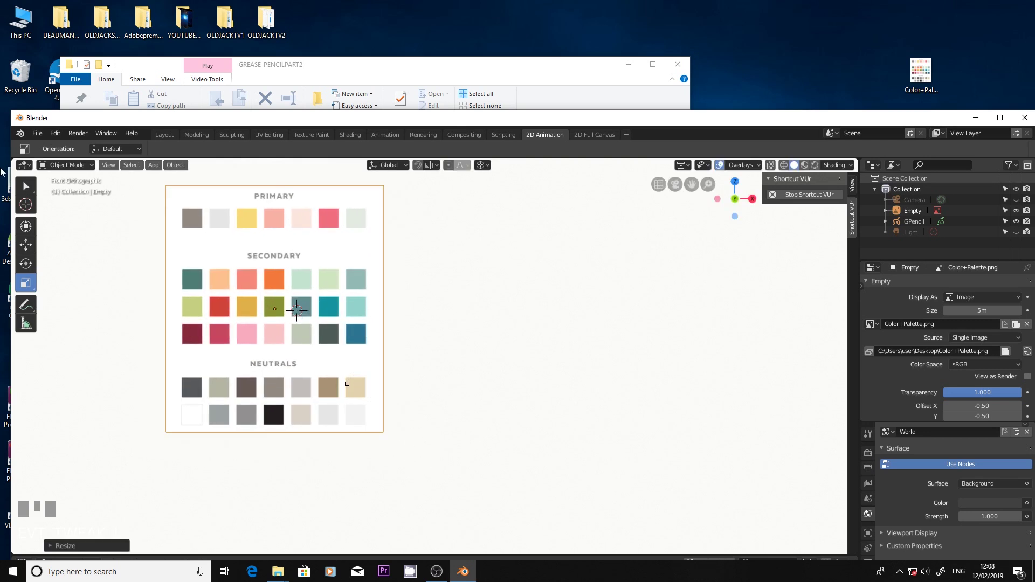
# Place the 3D cursor between the Primary and Secondary swatches and rotate the palette image slightly around it.
pyautogui.click(26, 187)
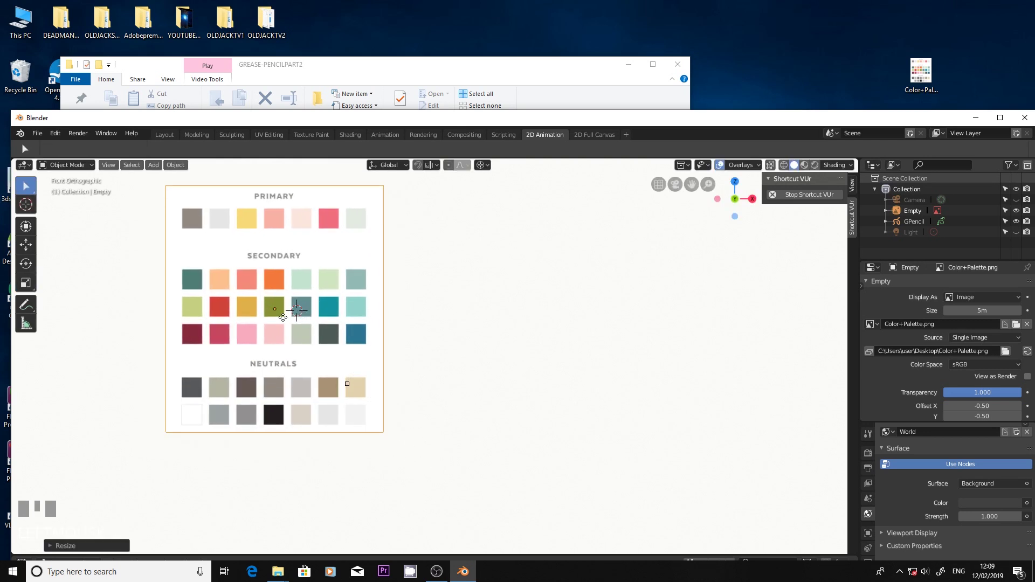
pyautogui.click(31, 206)
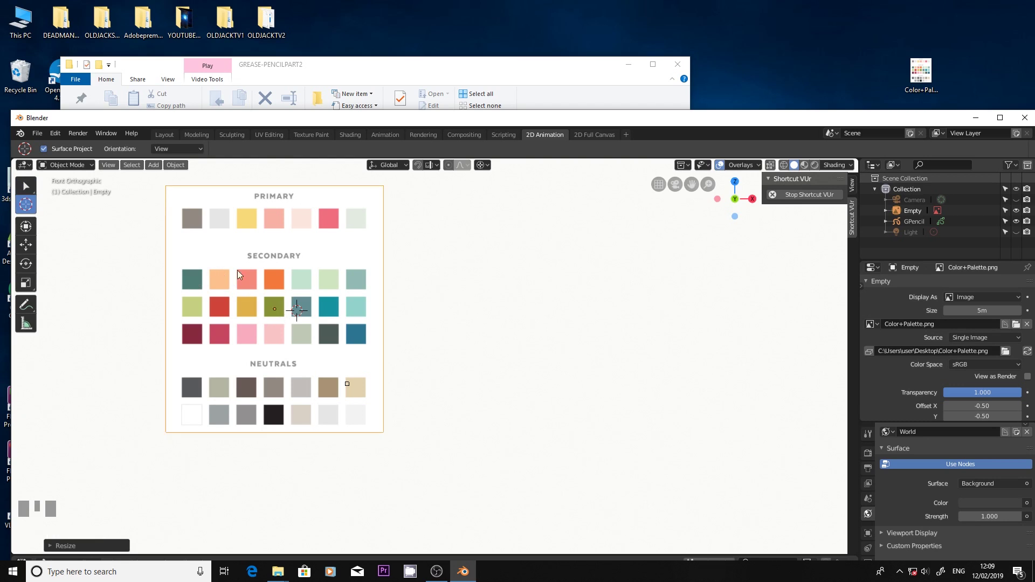
pyautogui.click(194, 243)
pyautogui.click(26, 263)
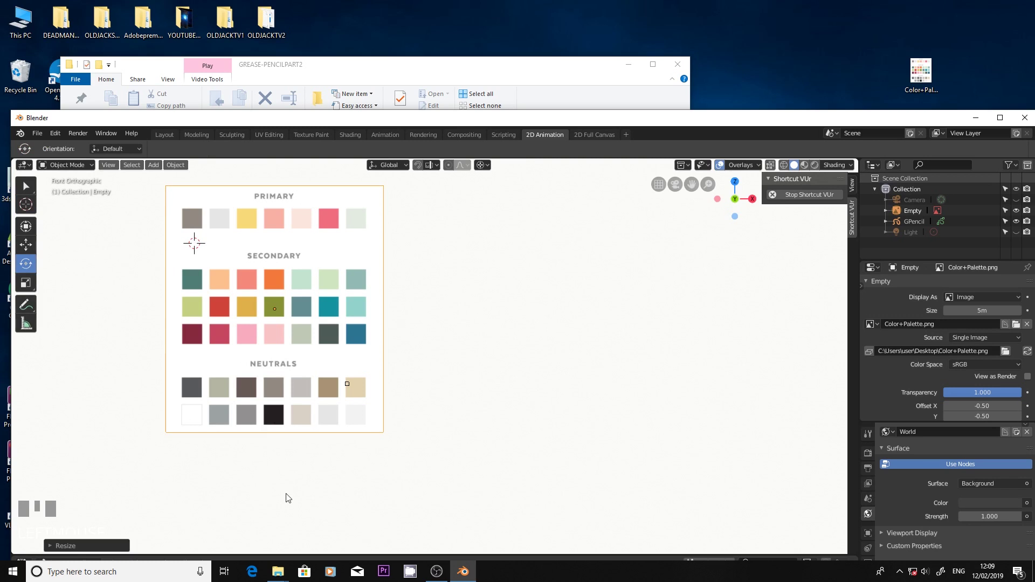
pyautogui.moveTo(291, 482)
pyautogui.mouseDown()
pyautogui.moveTo(345, 471)
pyautogui.moveTo(270, 464)
pyautogui.moveTo(281, 467)
pyautogui.mouseUp()
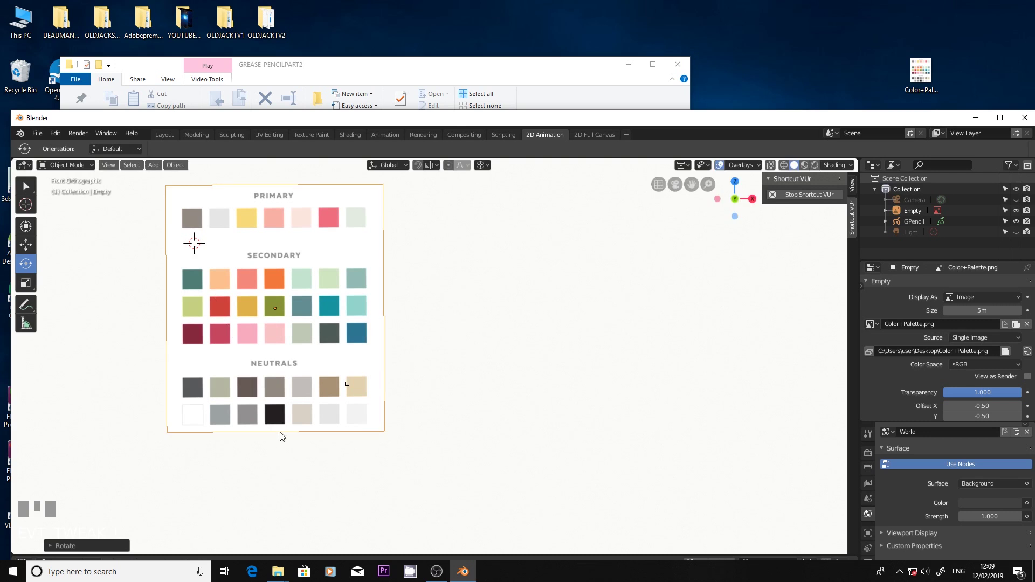
# Set the pivot point to Individual Origins and rotate the palette image slightly around its own origin.
pyautogui.click(484, 166)
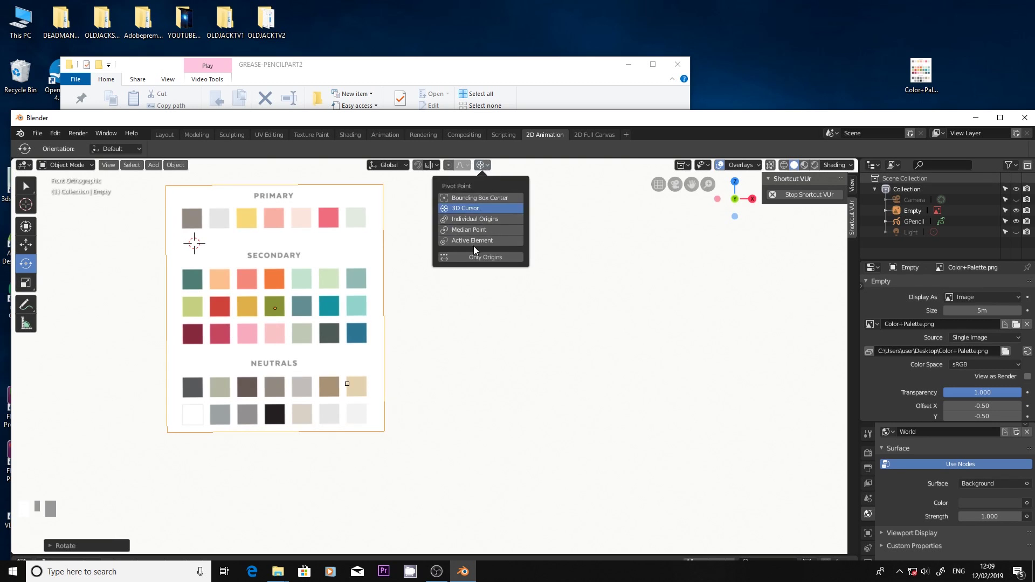
pyautogui.click(477, 218)
pyautogui.click(273, 308)
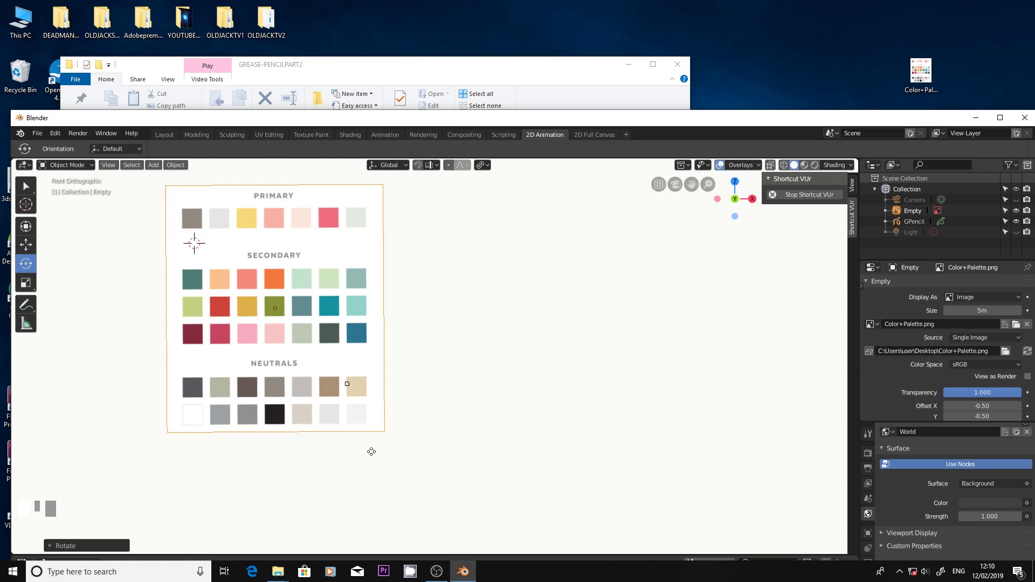
pyautogui.moveTo(389, 445)
pyautogui.mouseDown()
pyautogui.moveTo(420, 439)
pyautogui.moveTo(351, 448)
pyautogui.moveTo(402, 448)
pyautogui.moveTo(386, 451)
pyautogui.moveTo(395, 453)
pyautogui.mouseUp()
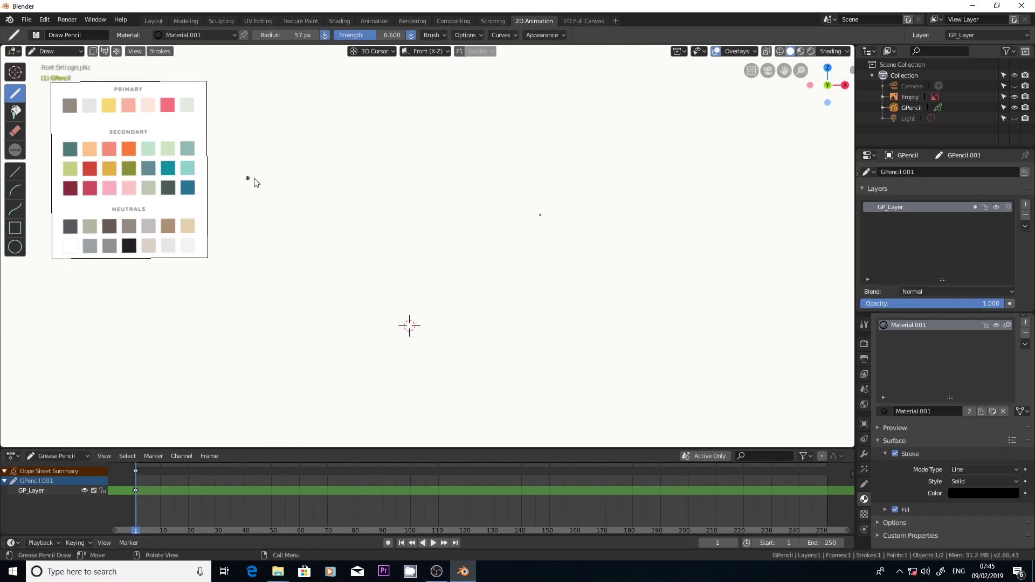
# Draw a long wavy grease pencil stroke across the canvas beside the colour palette.
pyautogui.moveTo(268, 160); pyautogui.dragTo(554, 138)
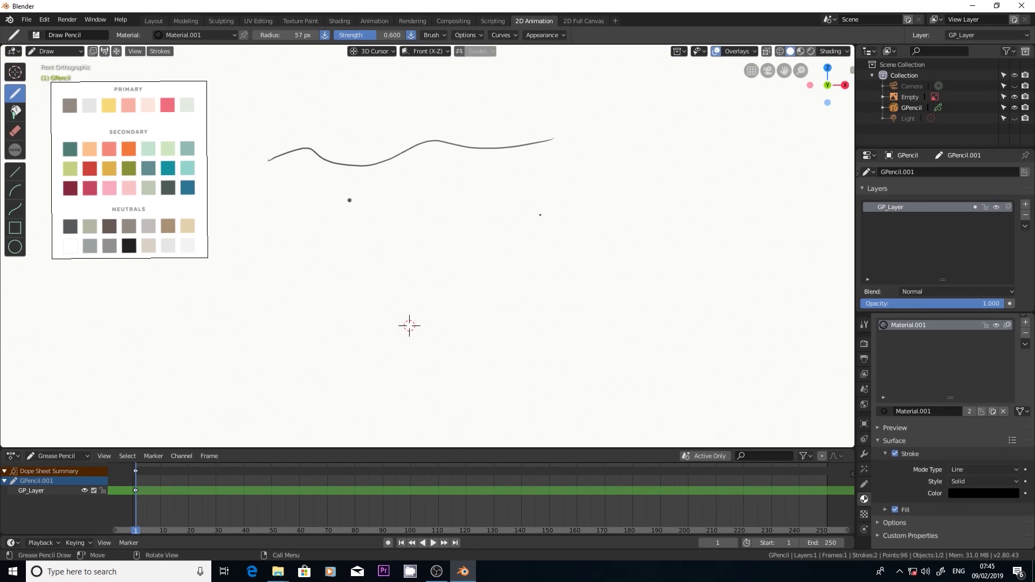
pyautogui.click(864, 484)
pyautogui.click(864, 469)
pyautogui.click(863, 454)
pyautogui.click(865, 438)
pyautogui.click(864, 424)
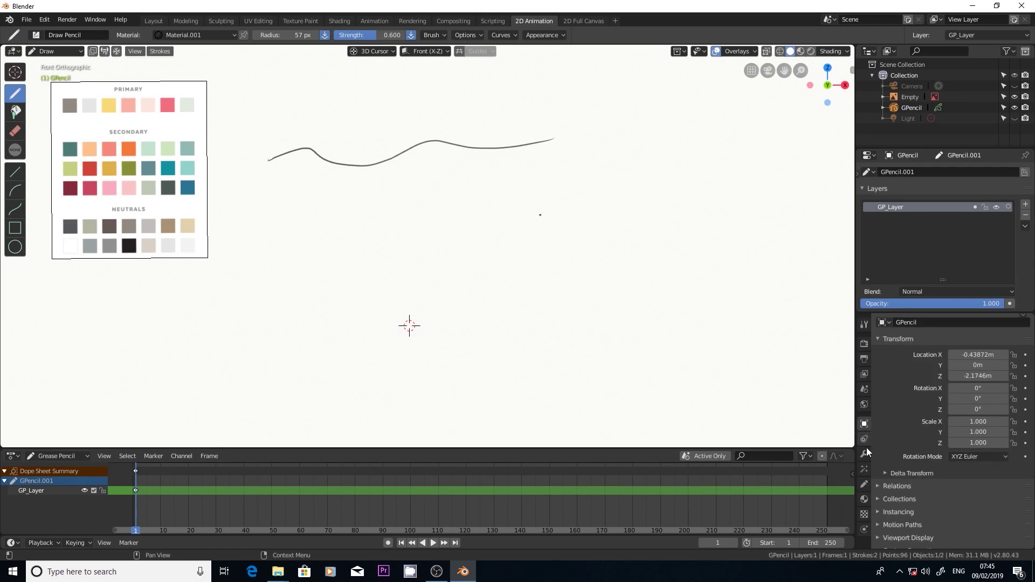
pyautogui.click(864, 484)
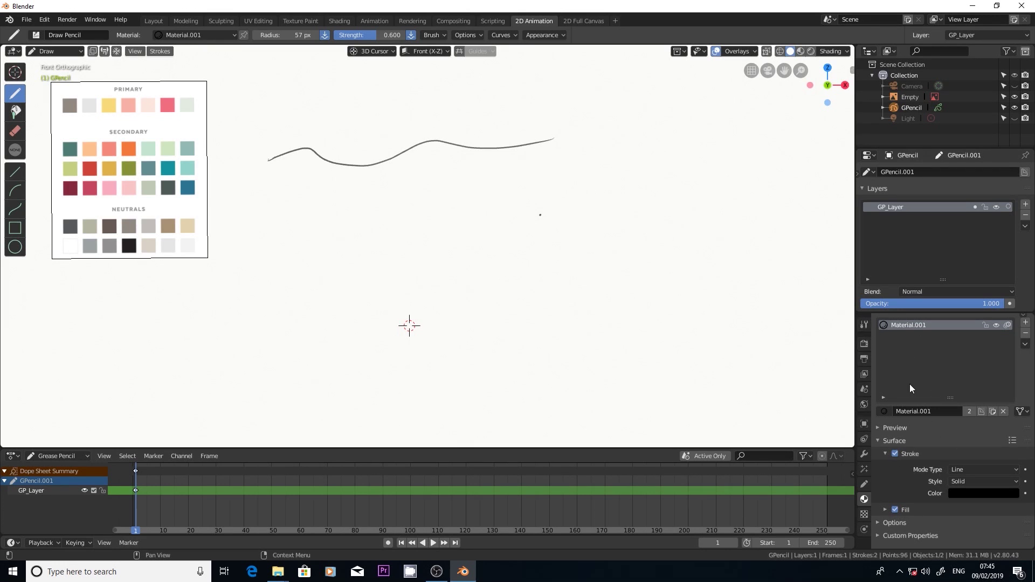
# Set the stroke colour of Material.001 to the pale pink swatch sampled from the Secondary section of the palette.
pyautogui.click(998, 493)
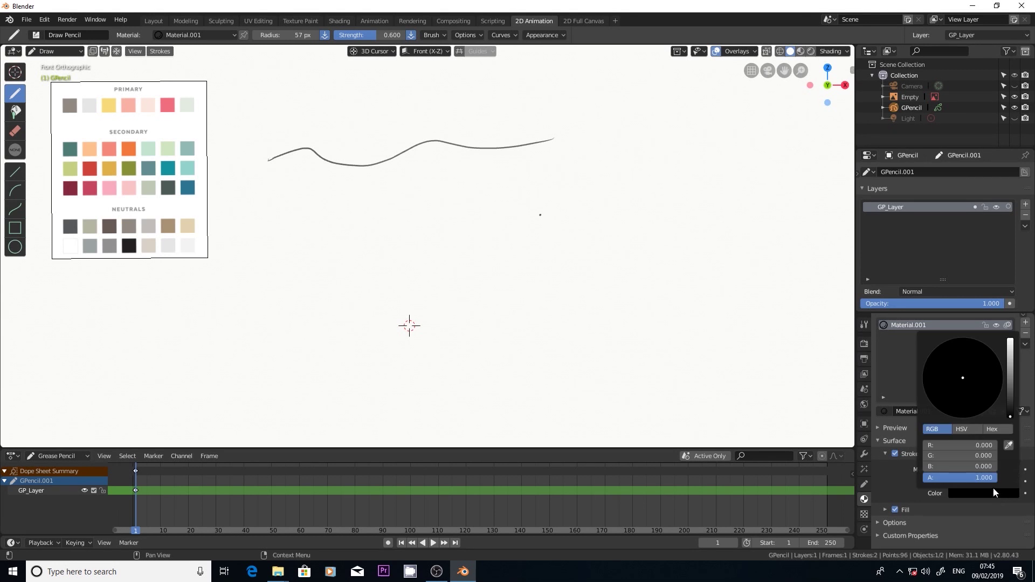
pyautogui.click(1009, 447)
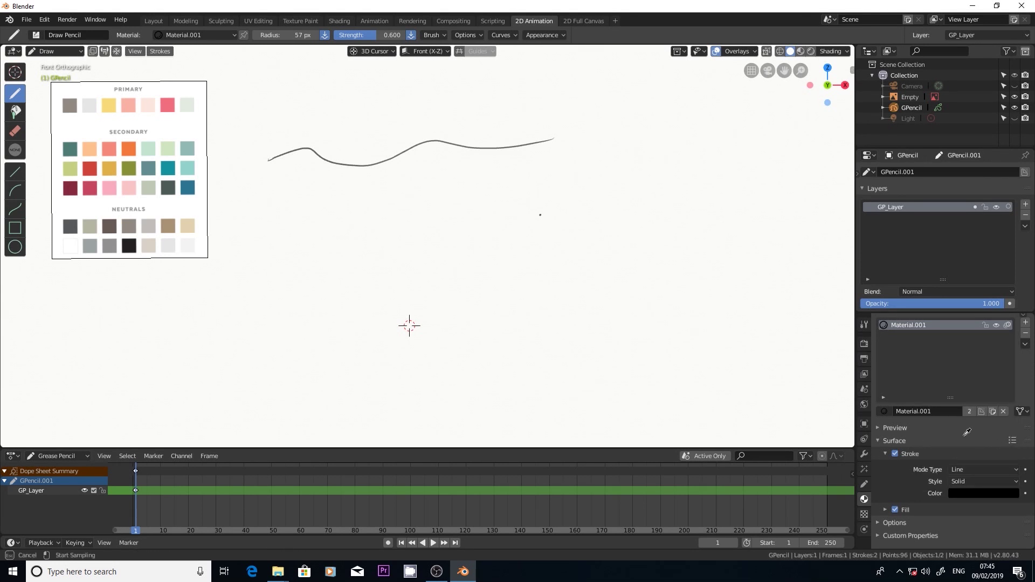
pyautogui.click(132, 186)
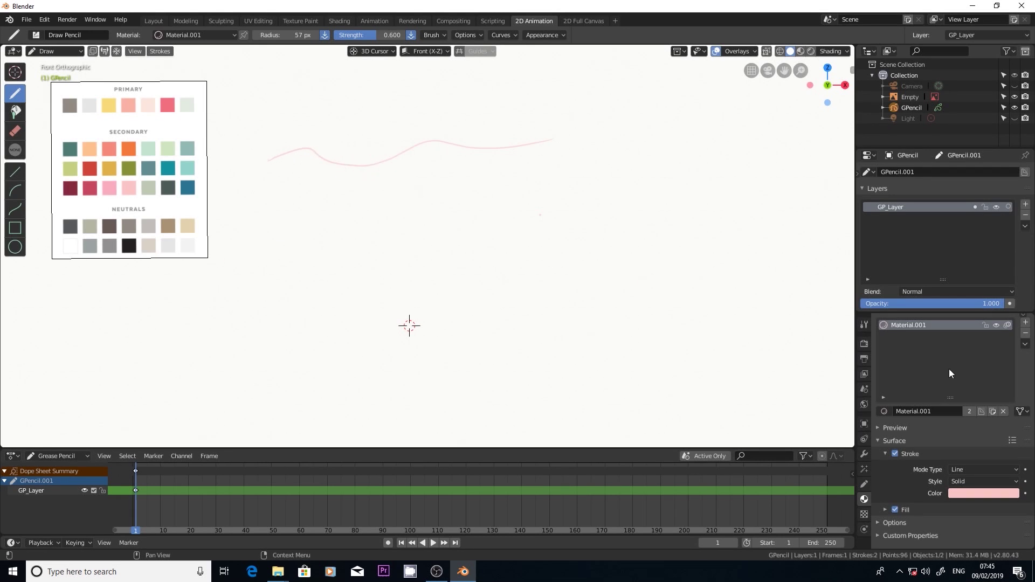
# Add four new materials to the grease pencil object's material slots.
pyautogui.click(1025, 324)
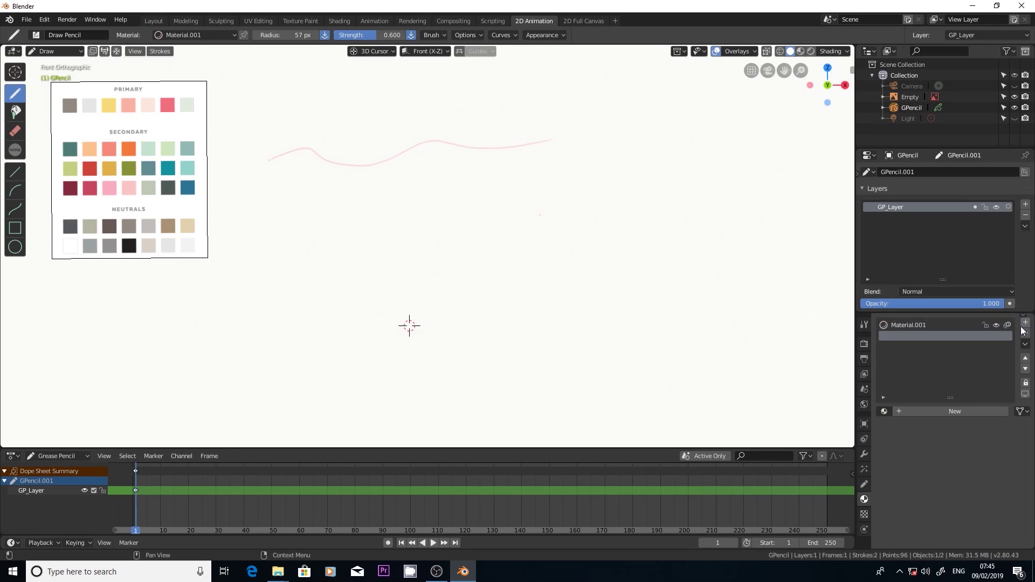
pyautogui.click(938, 410)
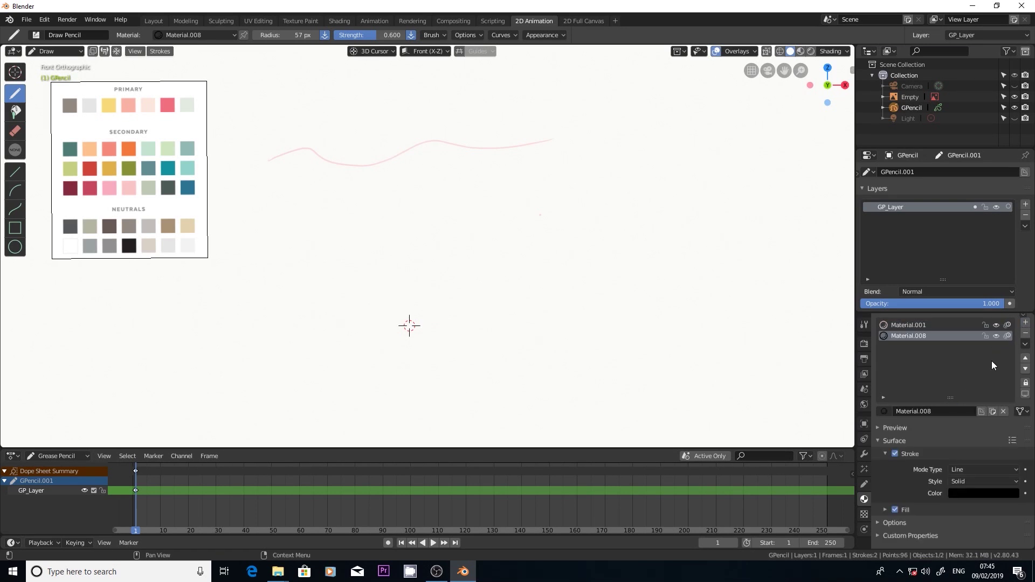
pyautogui.click(1025, 323)
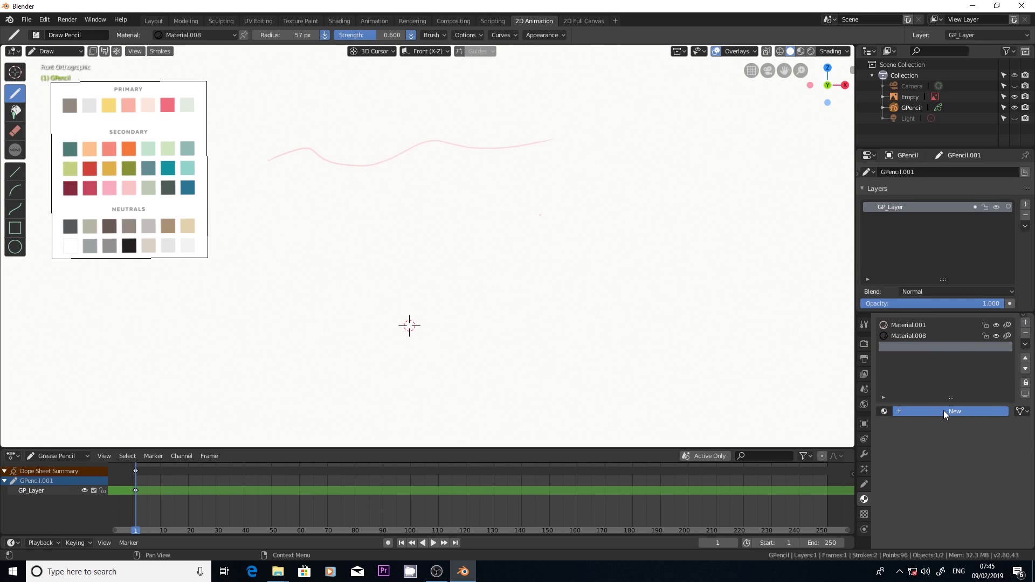
pyautogui.click(943, 411)
pyautogui.click(1025, 322)
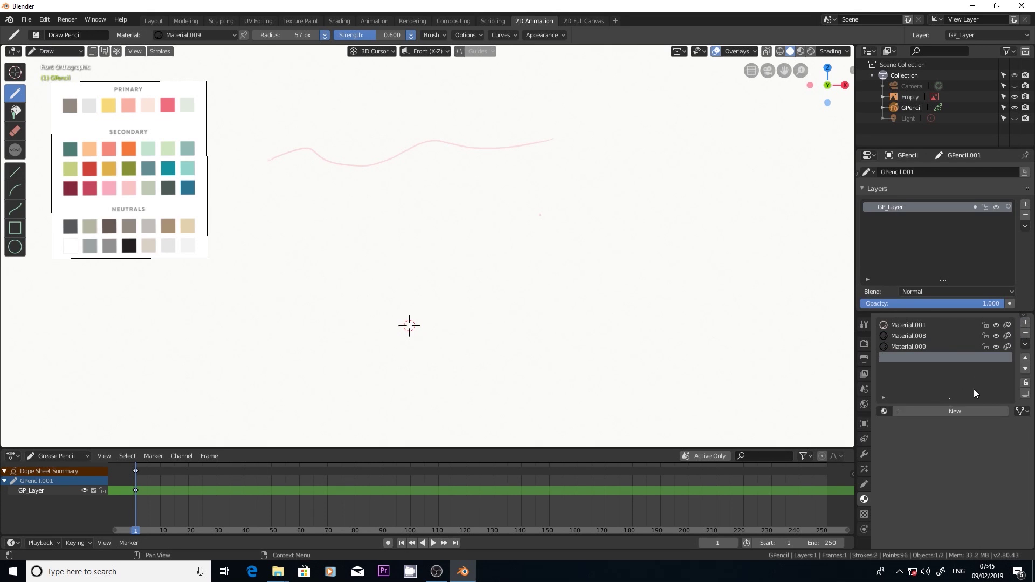
pyautogui.click(953, 409)
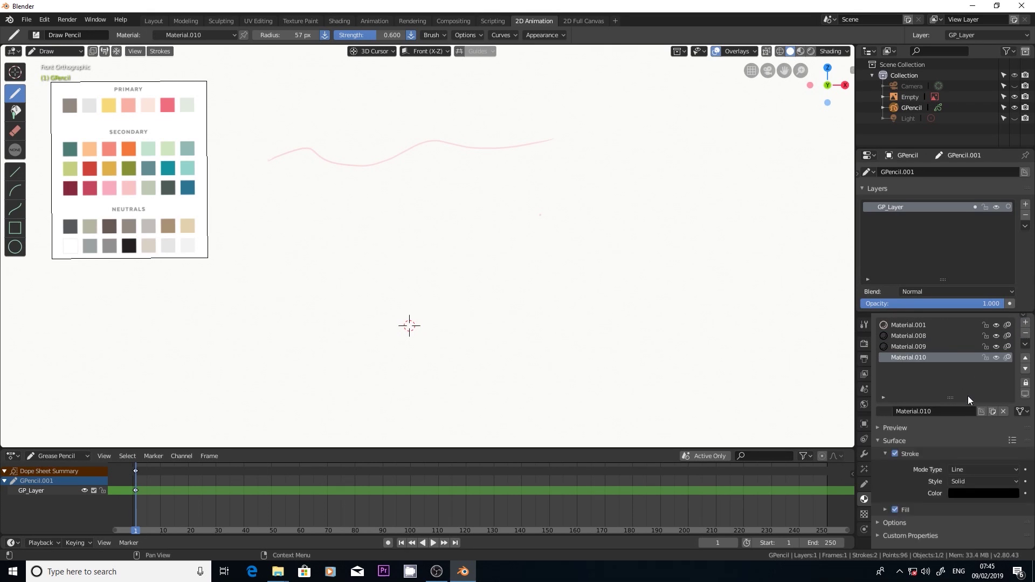
pyautogui.click(1024, 323)
pyautogui.click(944, 411)
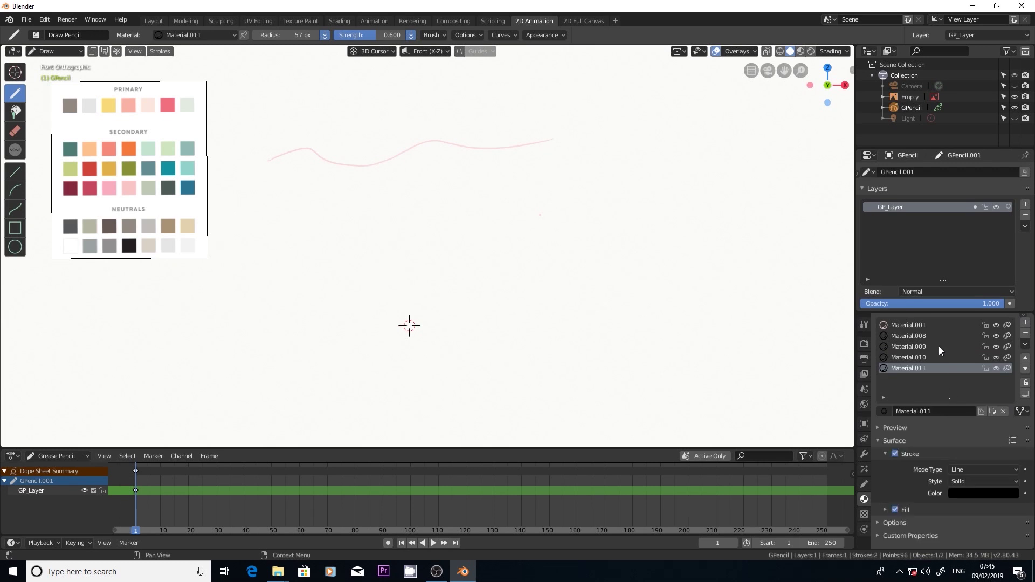
# Set the stroke colour of Material.008 to the teal swatch sampled from the palette.
pyautogui.click(923, 336)
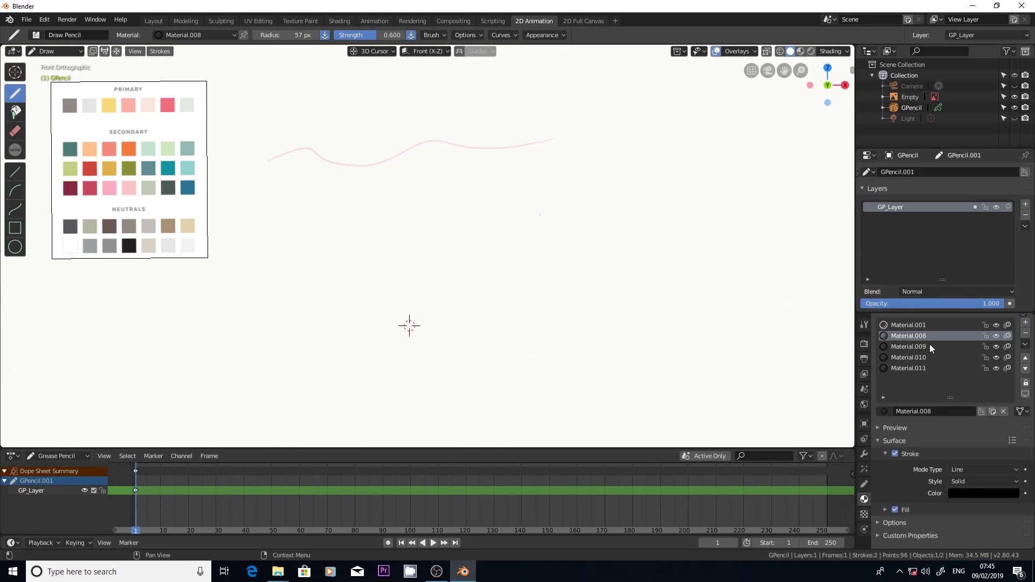
pyautogui.click(1000, 493)
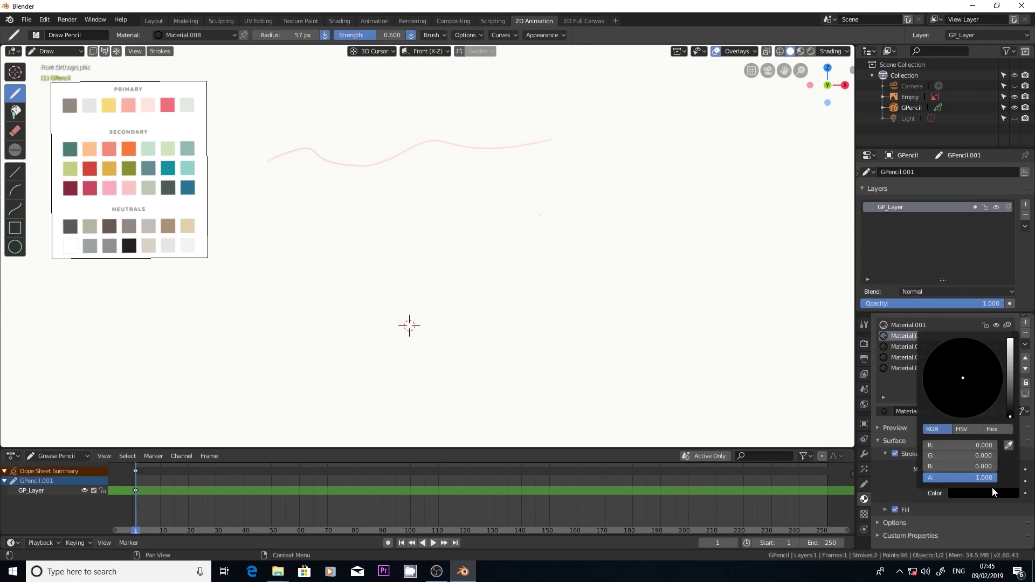
pyautogui.click(1008, 445)
pyautogui.click(176, 172)
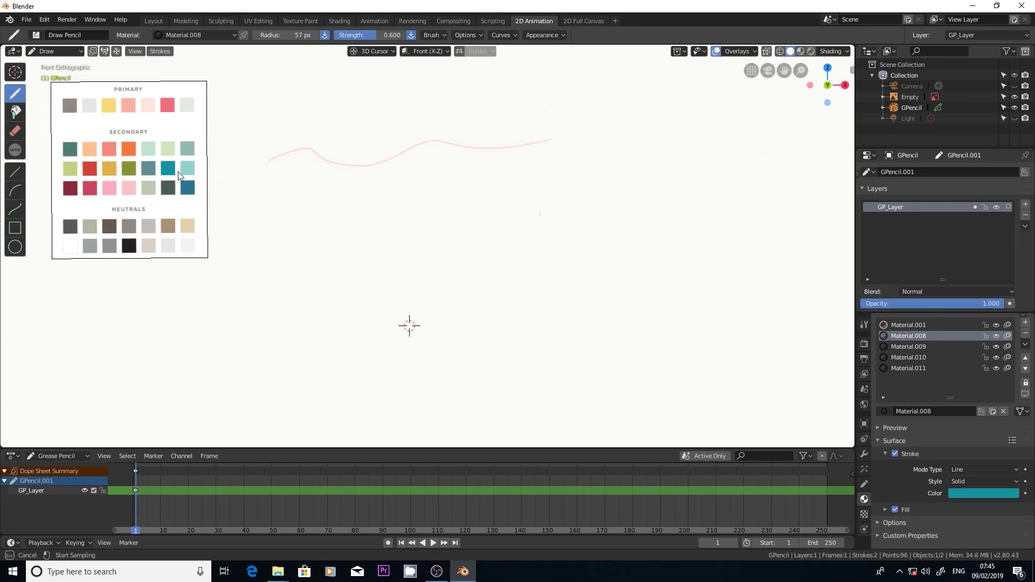
# Set the stroke colour of Material.009 to the pink swatch sampled from the last Secondary row.
pyautogui.click(896, 349)
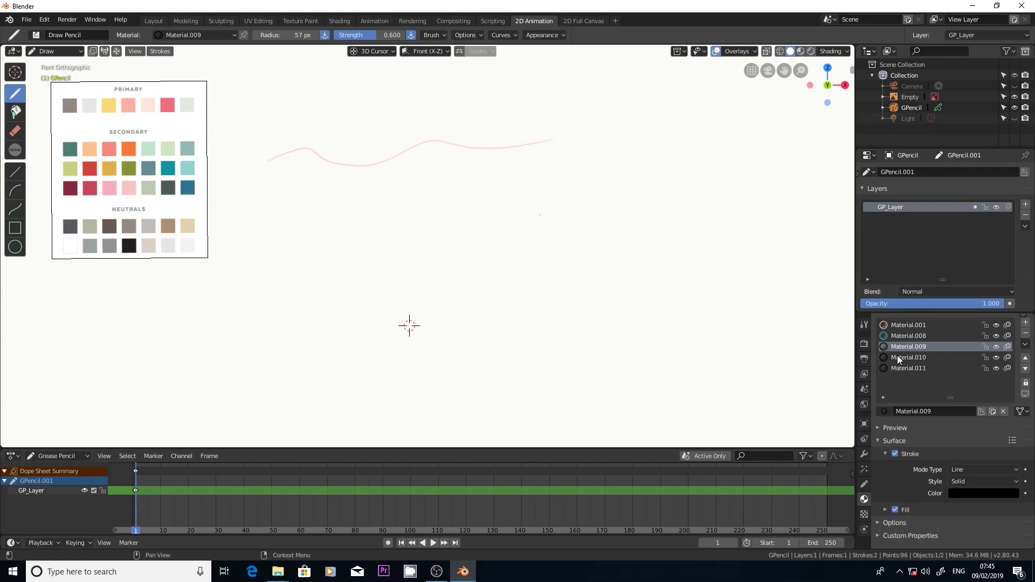
pyautogui.click(1003, 492)
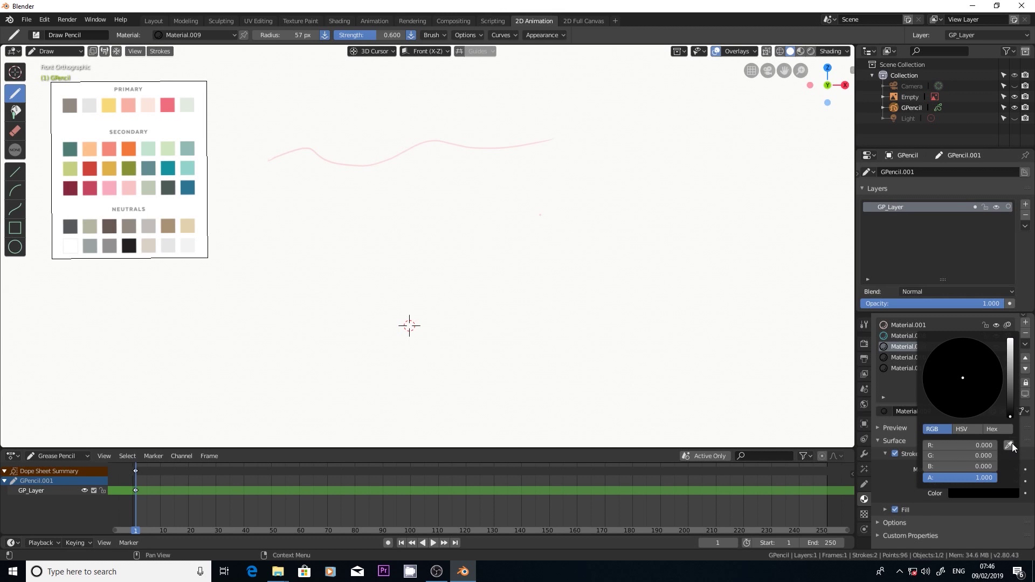
pyautogui.click(1008, 446)
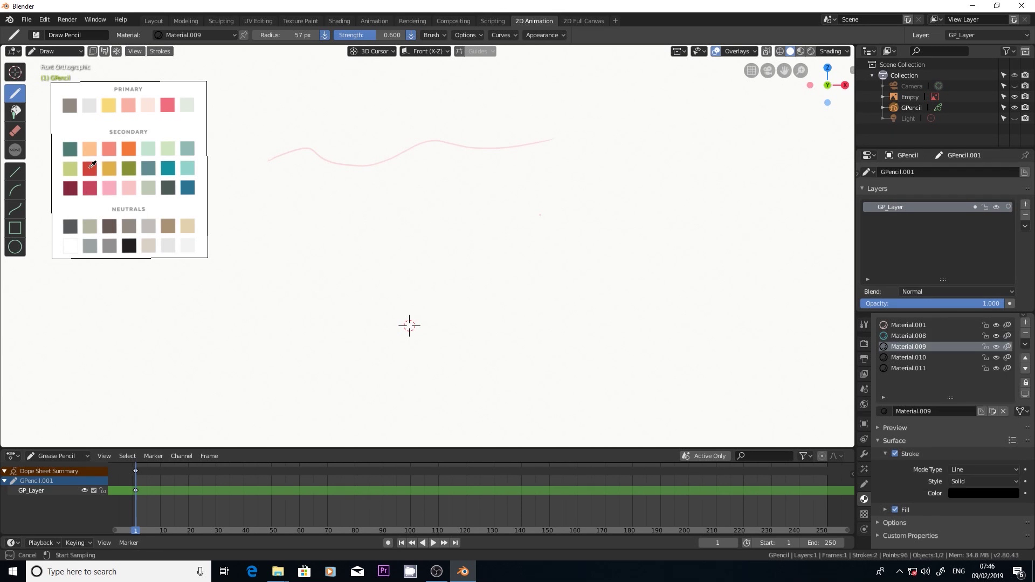
pyautogui.click(107, 186)
# Set the stroke colour of Material.010 to the grey swatch sampled from the last Neutrals row of the palette.
pyautogui.click(908, 358)
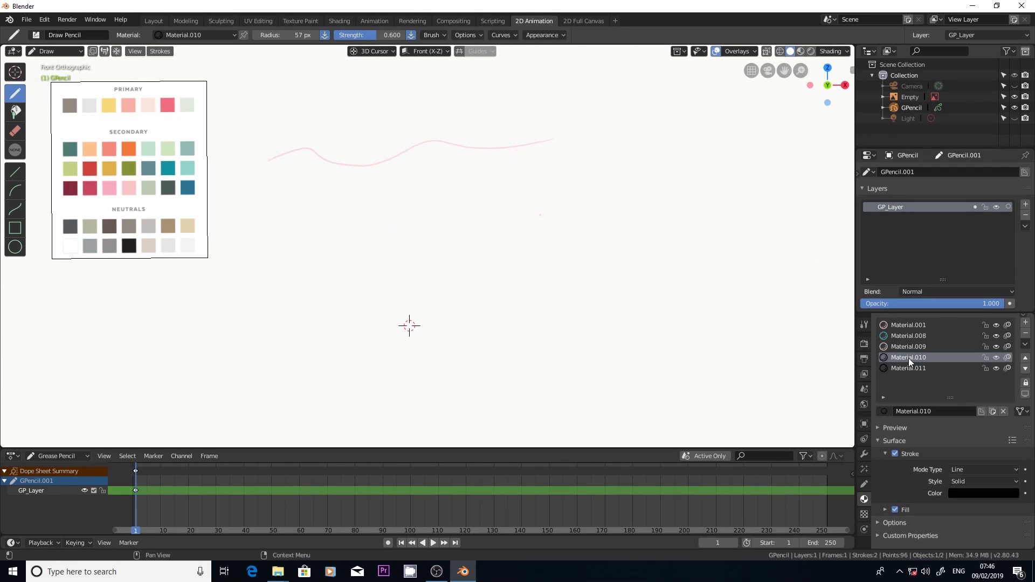
pyautogui.click(1010, 490)
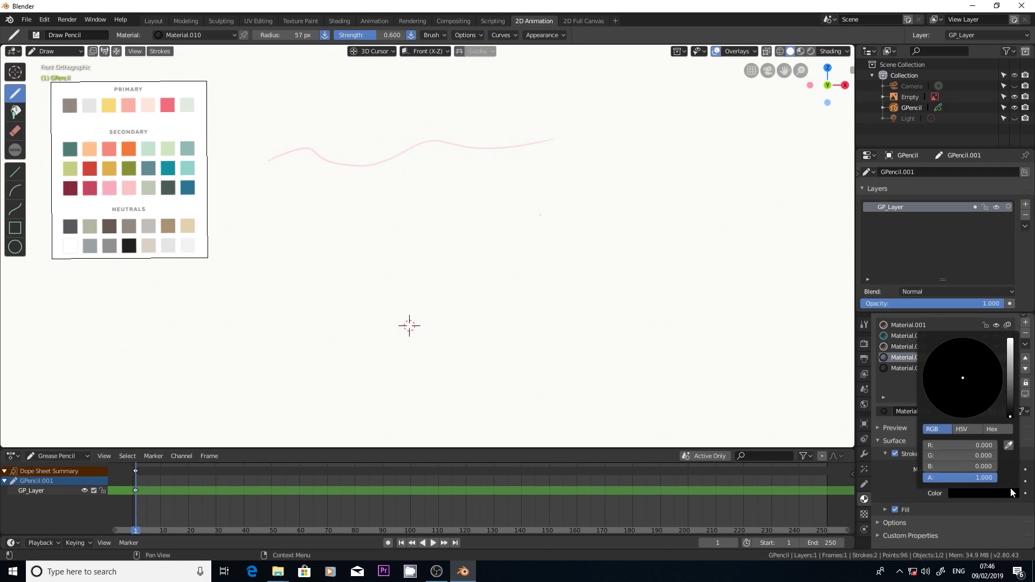
pyautogui.click(1008, 445)
pyautogui.click(129, 188)
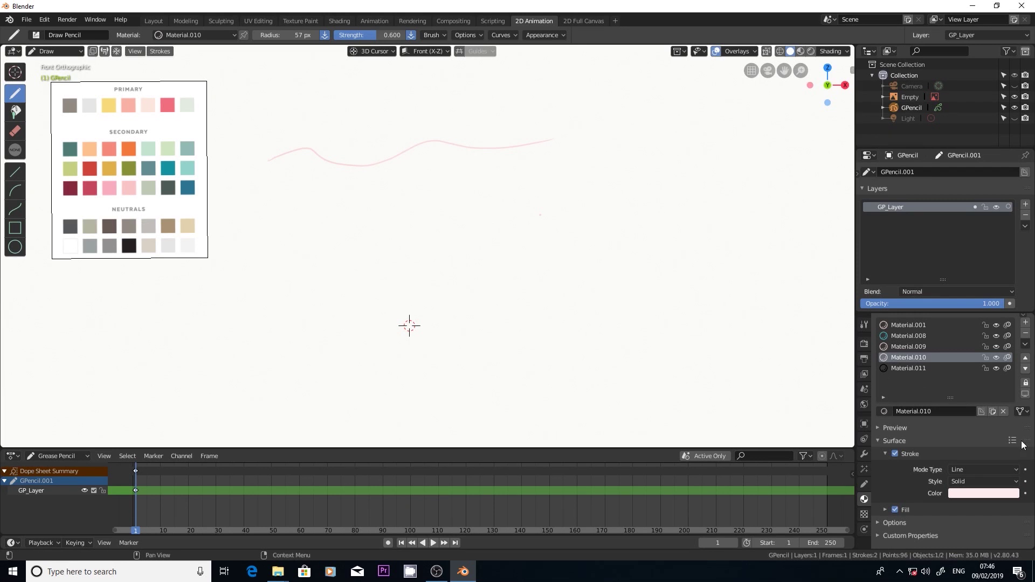
pyautogui.click(1005, 493)
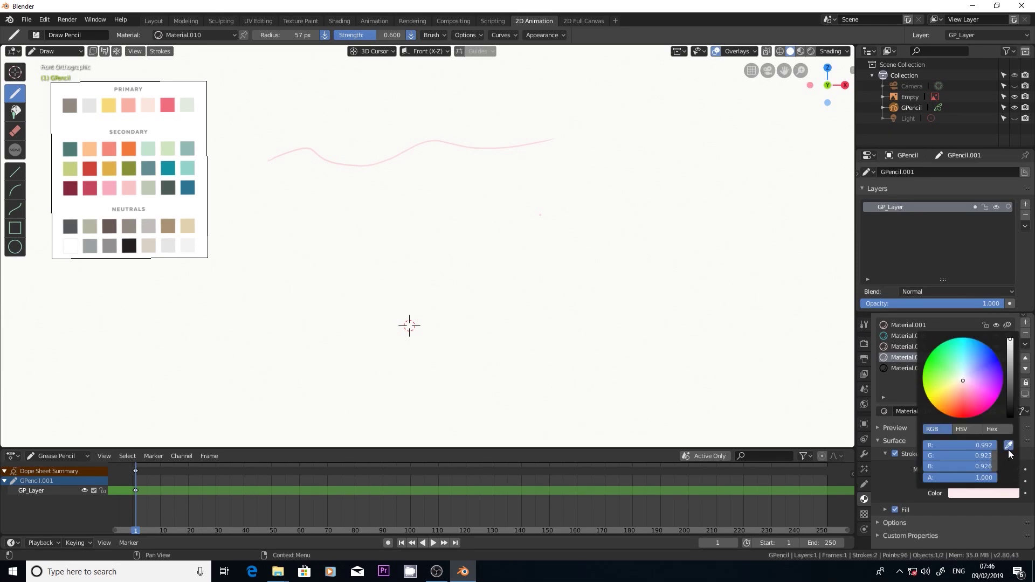
pyautogui.click(1007, 447)
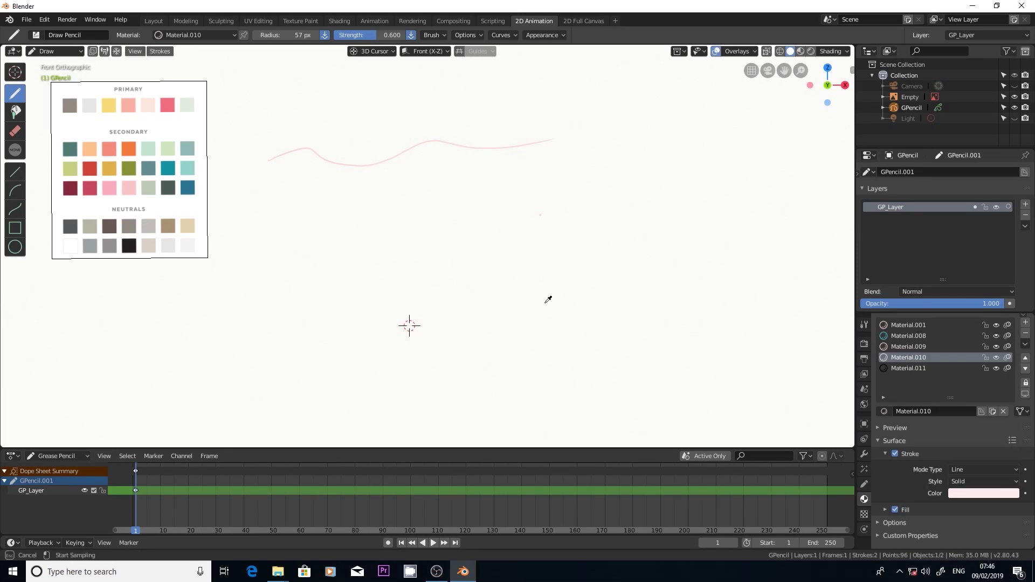
pyautogui.click(113, 245)
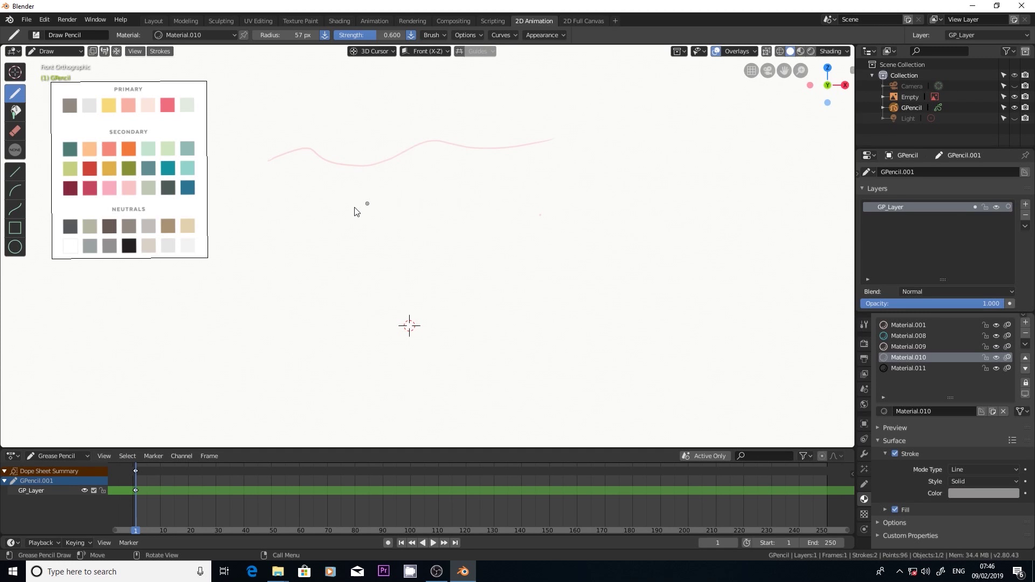
# Draw a grey wavy test stroke with Material.010 and a black one below it with Material.011.
pyautogui.moveTo(283, 198)
pyautogui.mouseDown()
pyautogui.moveTo(440, 194)
pyautogui.moveTo(610, 212)
pyautogui.mouseUp()
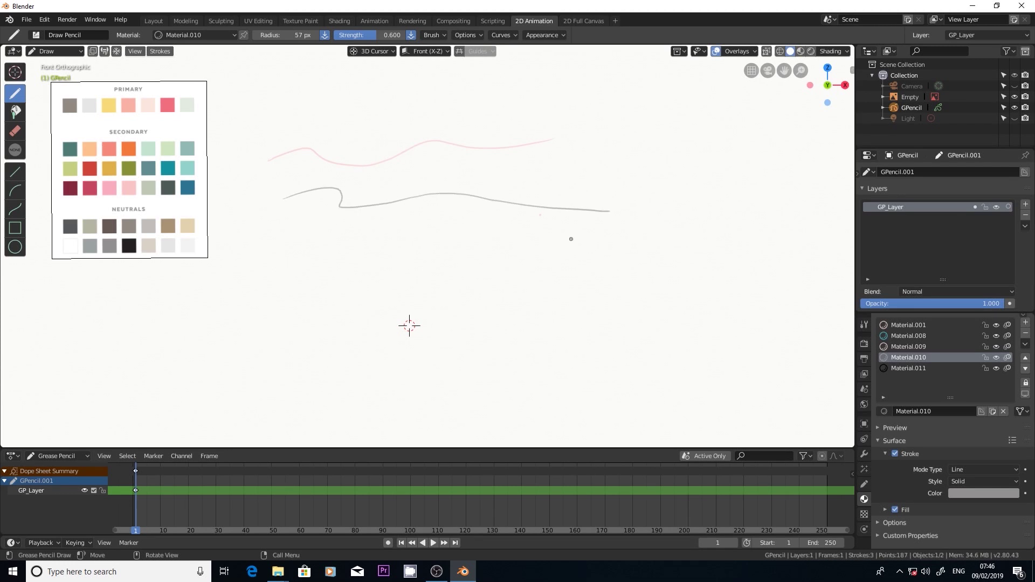
pyautogui.click(897, 368)
pyautogui.moveTo(286, 237)
pyautogui.mouseDown()
pyautogui.moveTo(344, 233)
pyautogui.moveTo(487, 268)
pyautogui.moveTo(669, 271)
pyautogui.mouseUp()
# Draw several teal test strokes with Material.008 around the canvas, including a short one across the palette image.
pyautogui.click(909, 335)
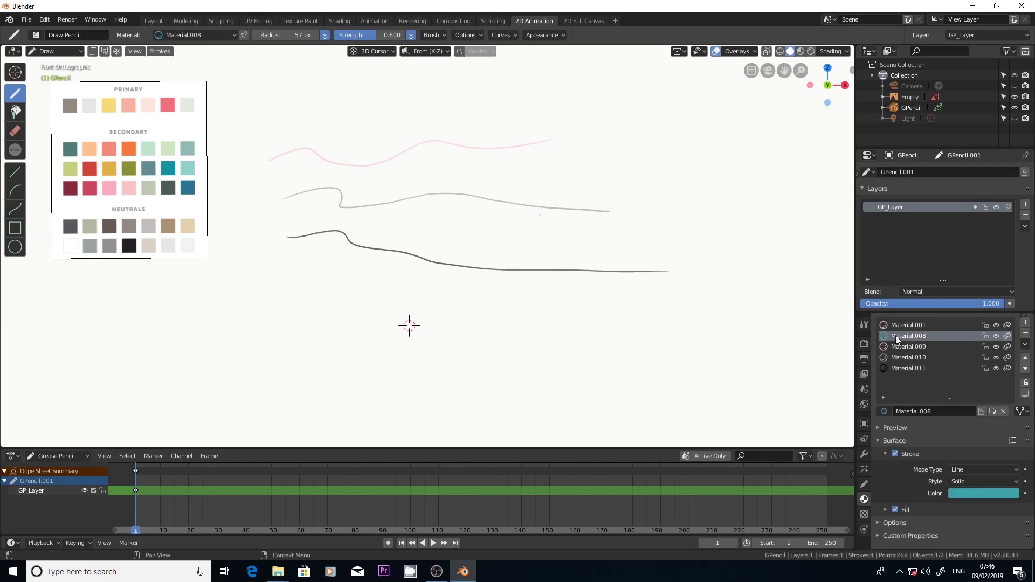
pyautogui.moveTo(367, 288)
pyautogui.mouseDown()
pyautogui.moveTo(451, 298)
pyautogui.moveTo(605, 298)
pyautogui.mouseUp()
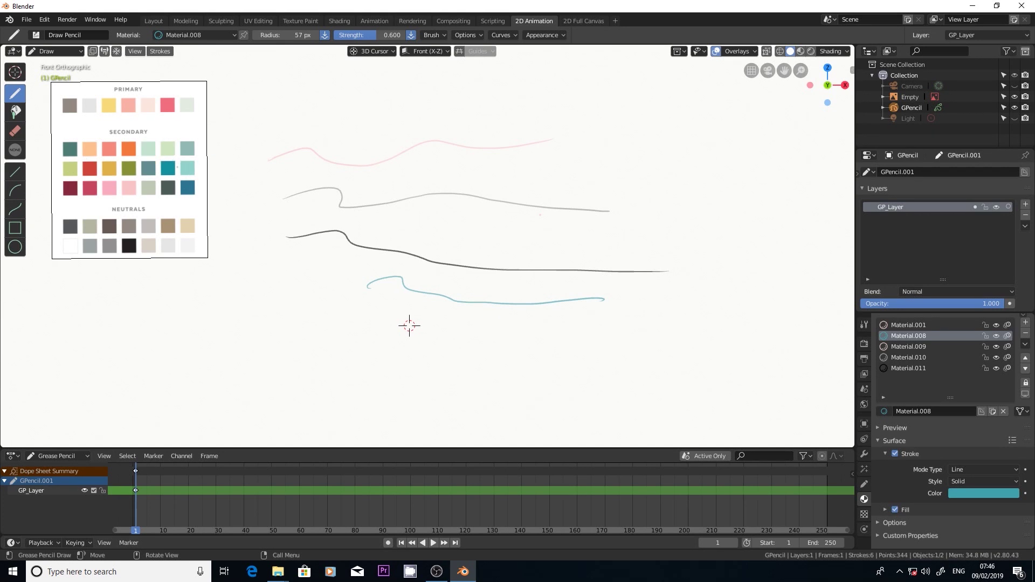
pyautogui.moveTo(251, 120); pyautogui.dragTo(301, 125)
pyautogui.moveTo(138, 147); pyautogui.dragTo(155, 157)
pyautogui.moveTo(293, 301)
pyautogui.mouseDown()
pyautogui.moveTo(433, 347)
pyautogui.moveTo(580, 366)
pyautogui.mouseUp()
pyautogui.moveTo(624, 354); pyautogui.dragTo(677, 339)
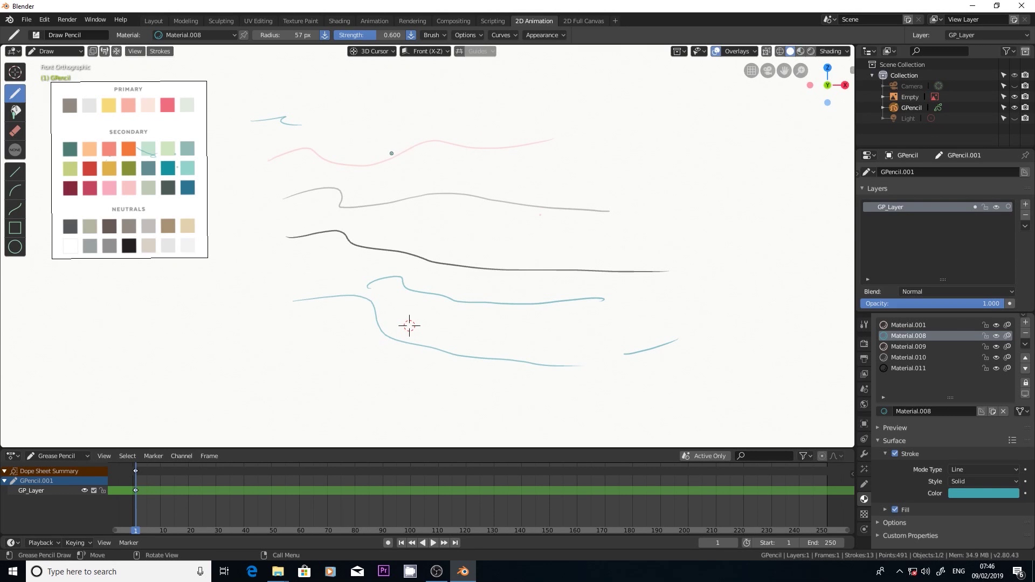
pyautogui.click(343, 136)
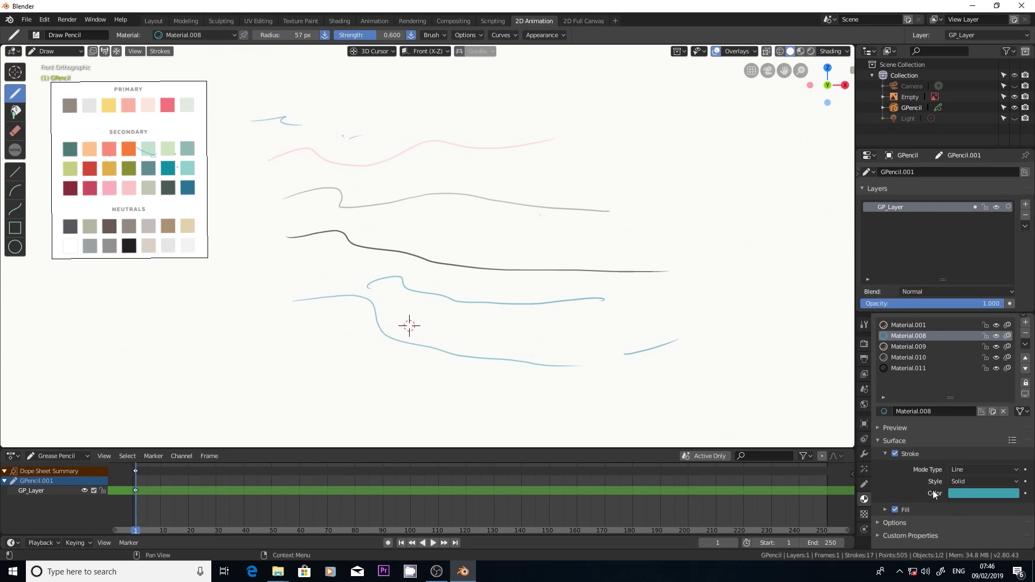
# Change the stroke colour of Material.001 to a bright red with R 0.980, G 0.084 and B 0.000.
pyautogui.click(907, 369)
pyautogui.click(909, 357)
pyautogui.click(910, 336)
pyautogui.click(912, 325)
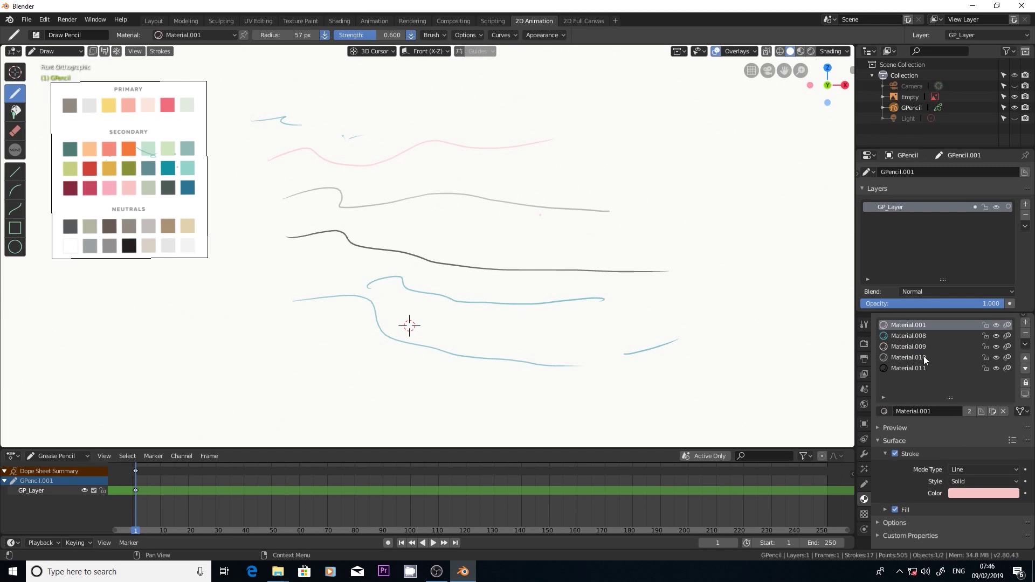
pyautogui.click(907, 335)
pyautogui.click(907, 325)
pyautogui.click(985, 493)
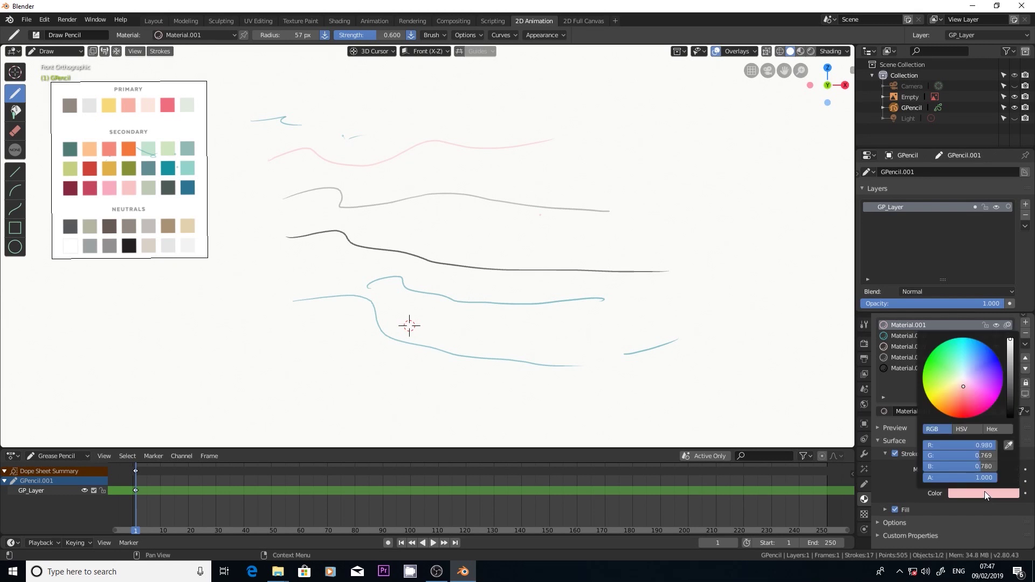
pyautogui.moveTo(963, 386)
pyautogui.mouseDown()
pyautogui.moveTo(982, 383)
pyautogui.moveTo(986, 360)
pyautogui.moveTo(951, 342)
pyautogui.moveTo(926, 374)
pyautogui.moveTo(937, 403)
pyautogui.moveTo(987, 419)
pyautogui.moveTo(997, 391)
pyautogui.moveTo(941, 345)
pyautogui.moveTo(959, 380)
pyautogui.moveTo(968, 372)
pyautogui.mouseUp()
pyautogui.moveTo(947, 418); pyautogui.dragTo(959, 419)
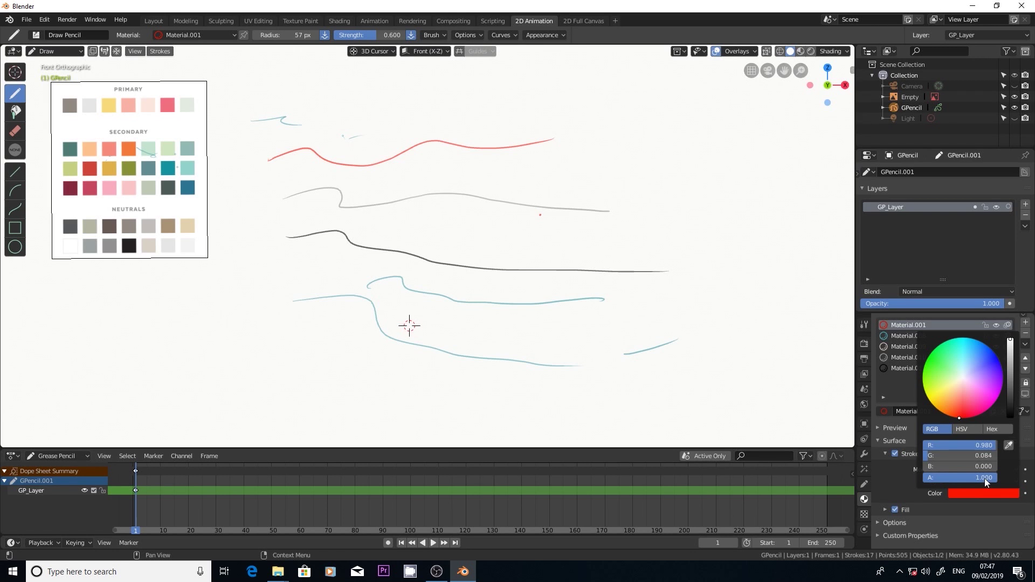
# Try changing the alpha of Material.001's red stroke colour.
pyautogui.click(985, 478)
pyautogui.click(969, 473)
pyautogui.press('Return')
pyautogui.moveTo(983, 474)
pyautogui.mouseDown()
pyautogui.moveTo(911, 472)
pyautogui.moveTo(991, 483)
pyautogui.mouseUp()
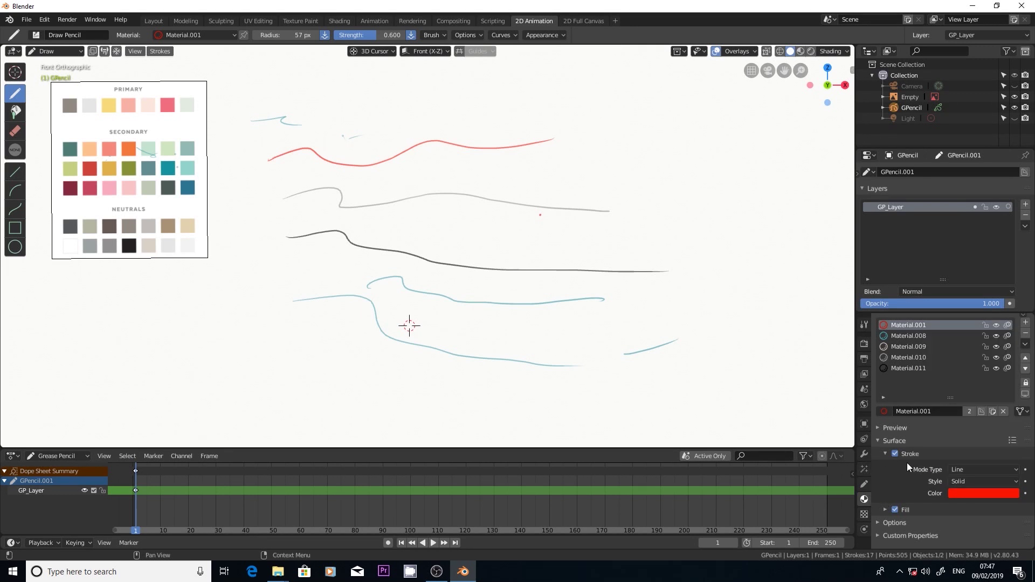
# Give Material.001 a fill matching its red stroke colour with alpha 1.000 and draw closed test shapes with it.
pyautogui.click(884, 510)
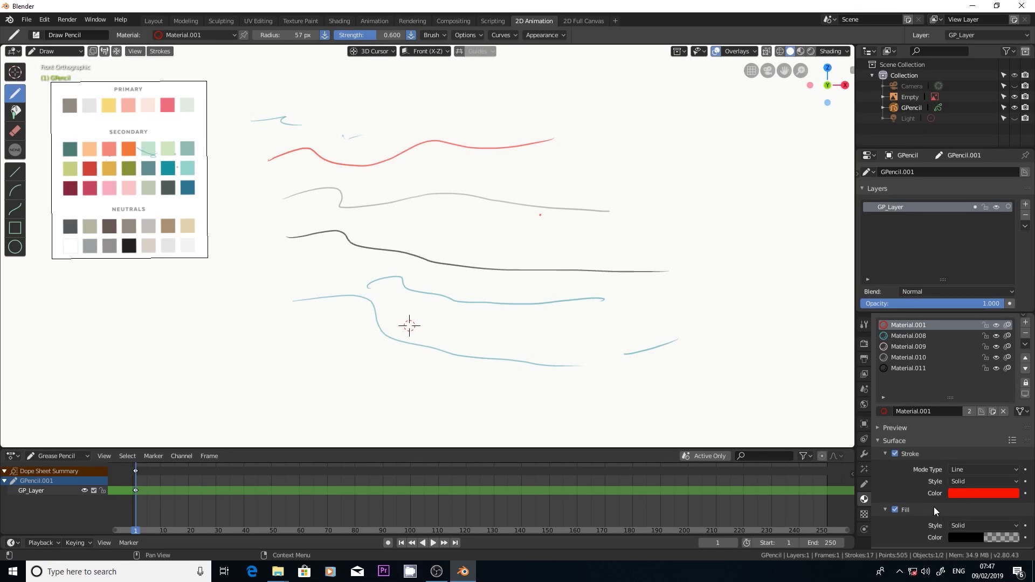
pyautogui.moveTo(624, 151)
pyautogui.mouseDown()
pyautogui.moveTo(609, 188)
pyautogui.moveTo(655, 199)
pyautogui.moveTo(620, 150)
pyautogui.mouseUp()
pyautogui.moveTo(963, 538); pyautogui.dragTo(965, 539)
pyautogui.click(998, 537)
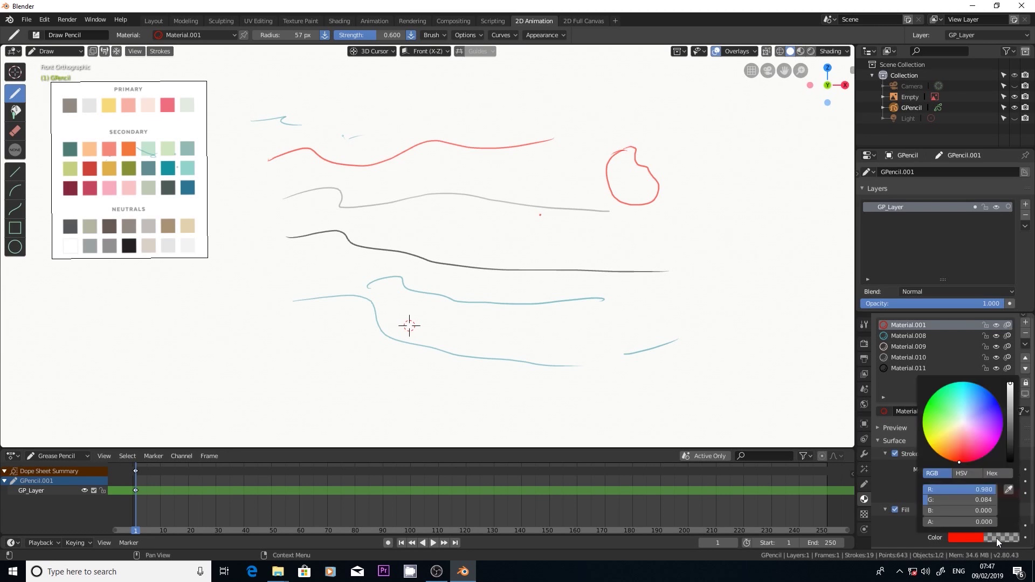
pyautogui.moveTo(941, 517)
pyautogui.mouseDown()
pyautogui.moveTo(1014, 526)
pyautogui.moveTo(984, 524)
pyautogui.moveTo(997, 523)
pyautogui.mouseUp()
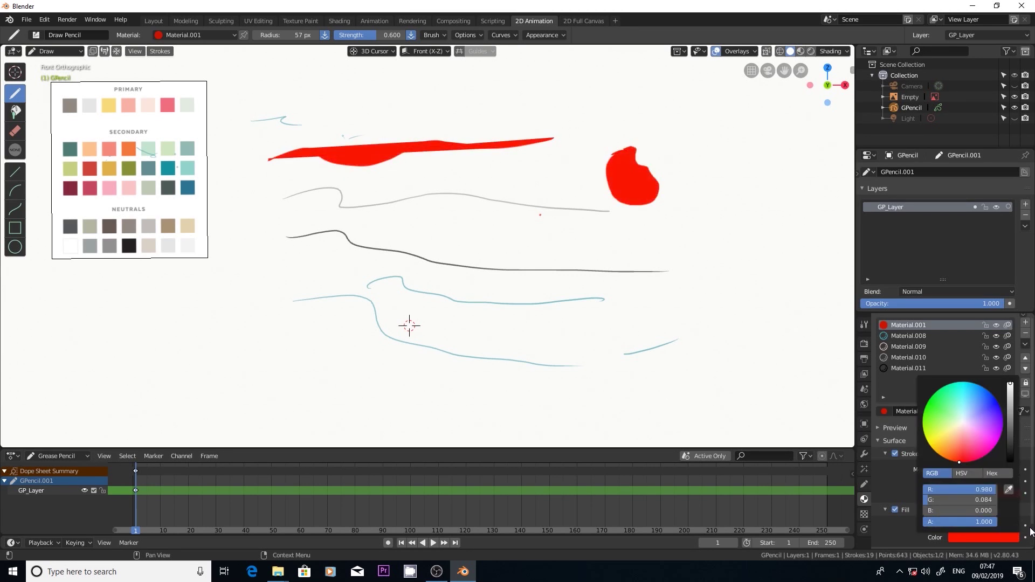
pyautogui.moveTo(686, 233)
pyautogui.mouseDown()
pyautogui.moveTo(696, 273)
pyautogui.moveTo(680, 229)
pyautogui.mouseUp()
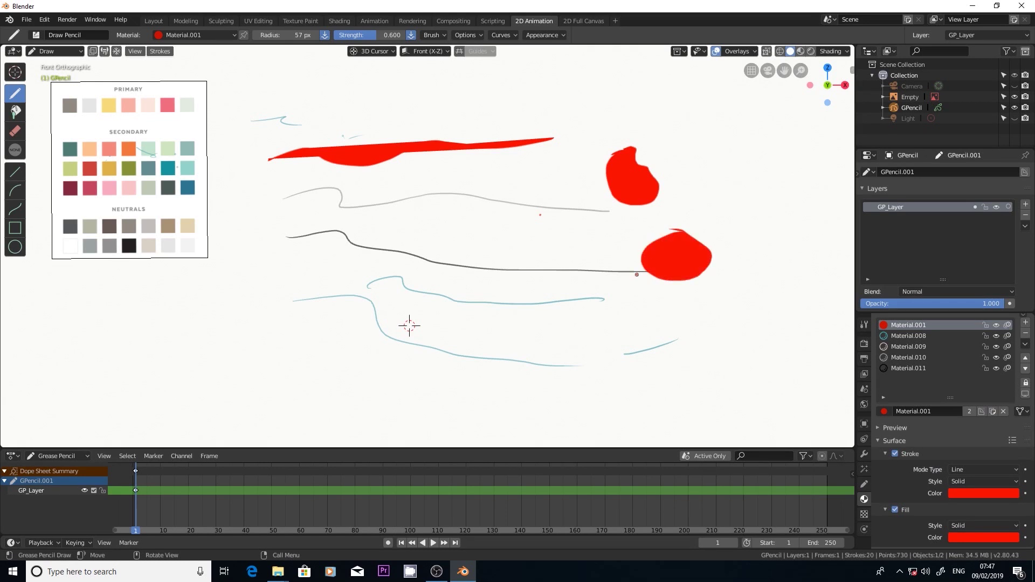
pyautogui.moveTo(518, 224)
pyautogui.mouseDown()
pyautogui.moveTo(479, 287)
pyautogui.moveTo(525, 228)
pyautogui.moveTo(512, 226)
pyautogui.moveTo(573, 300)
pyautogui.moveTo(563, 238)
pyautogui.mouseUp()
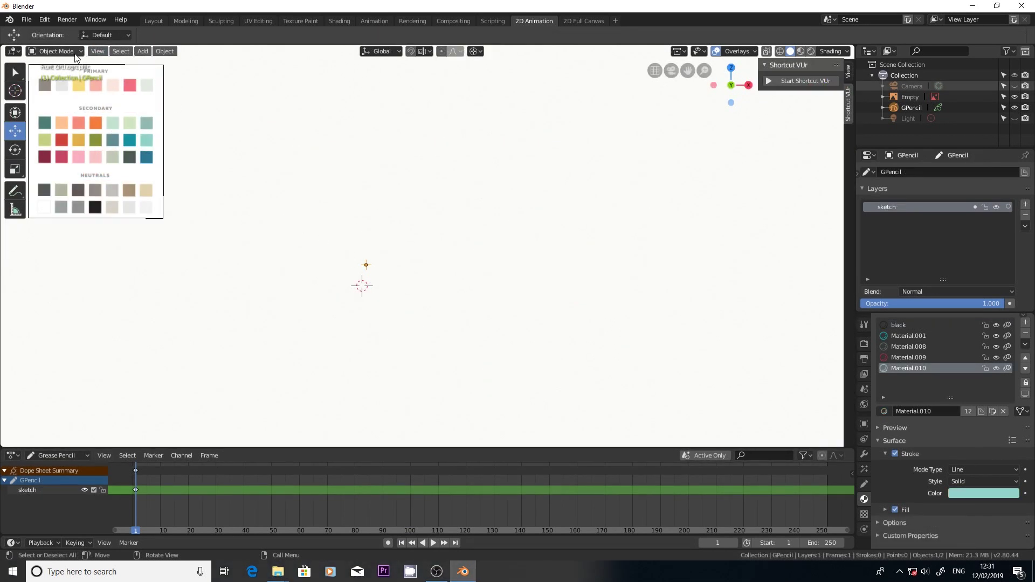
# Switch the grease pencil object to Draw mode, choose the Draw Block brush and set its radius to 233 px.
pyautogui.click(75, 50)
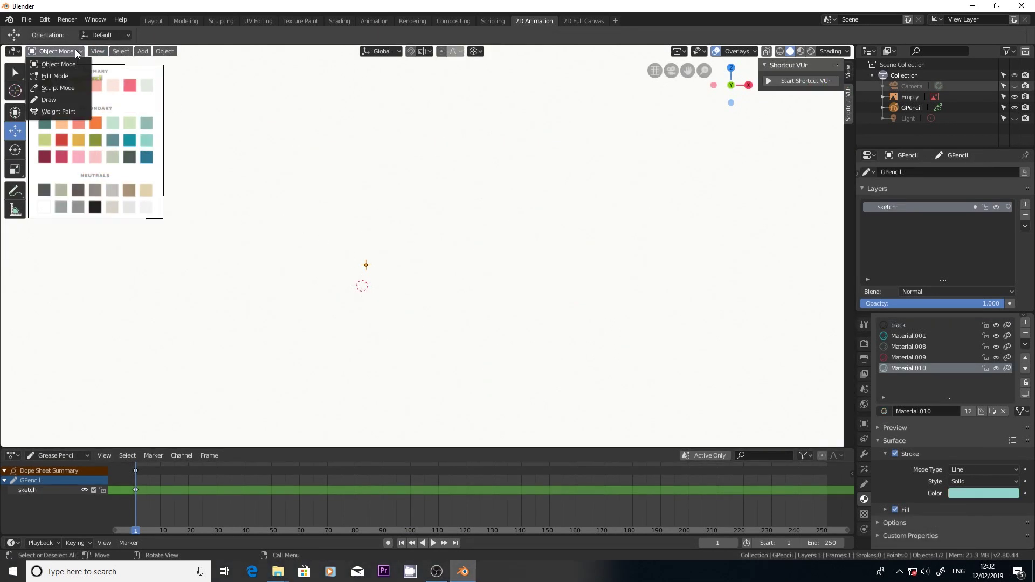
pyautogui.click(56, 99)
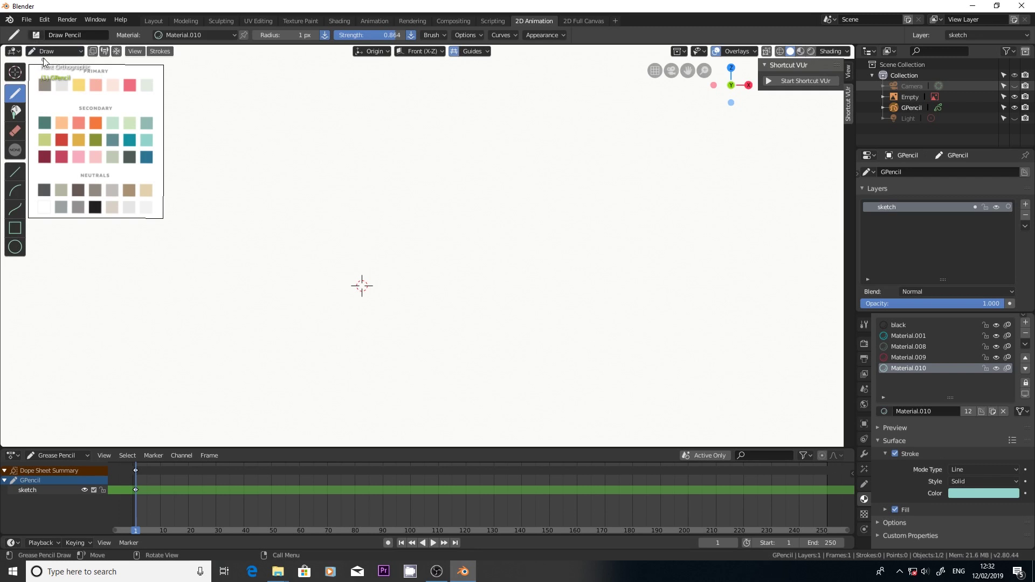
pyautogui.click(37, 35)
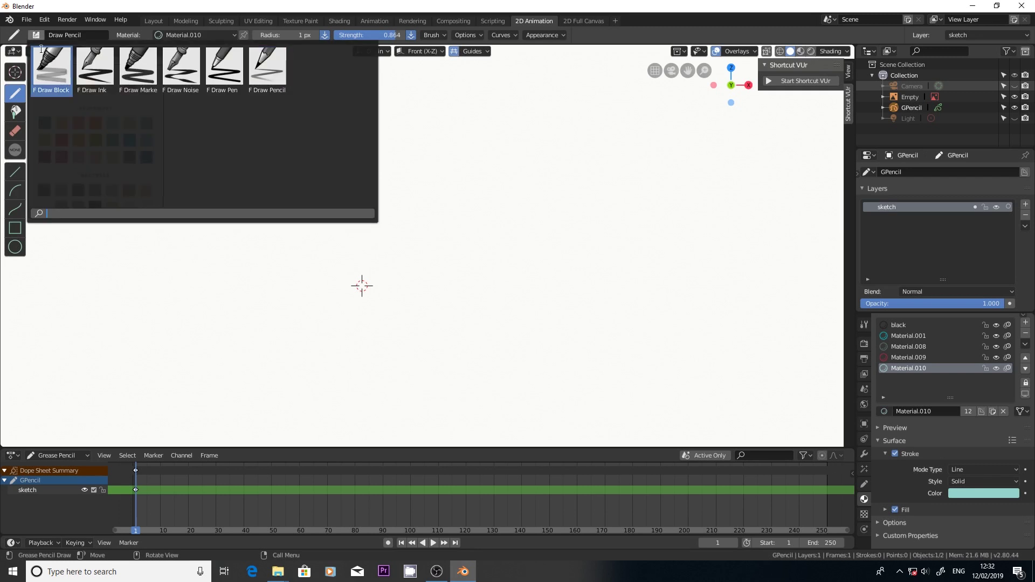
pyautogui.click(45, 78)
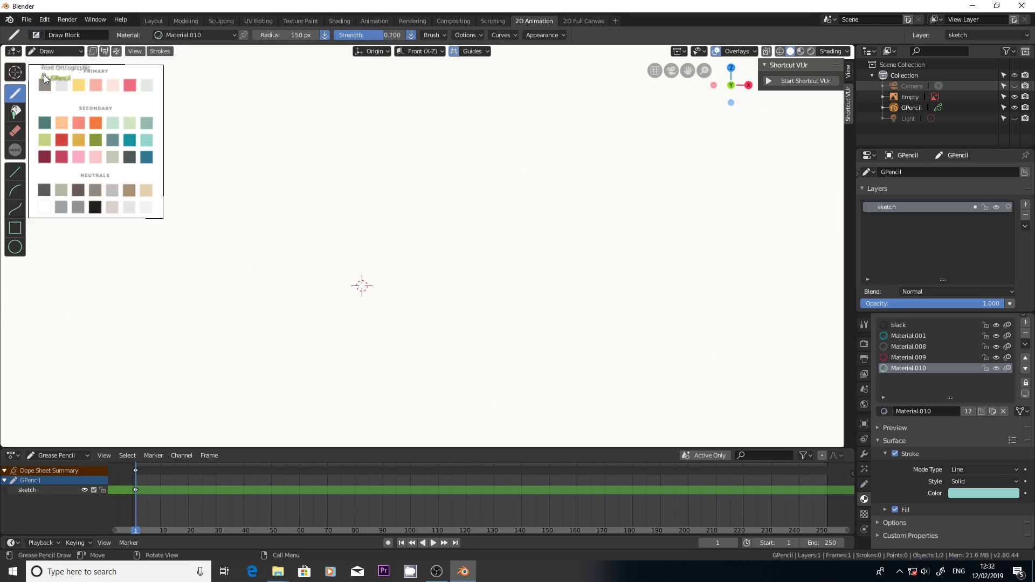
pyautogui.click(35, 35)
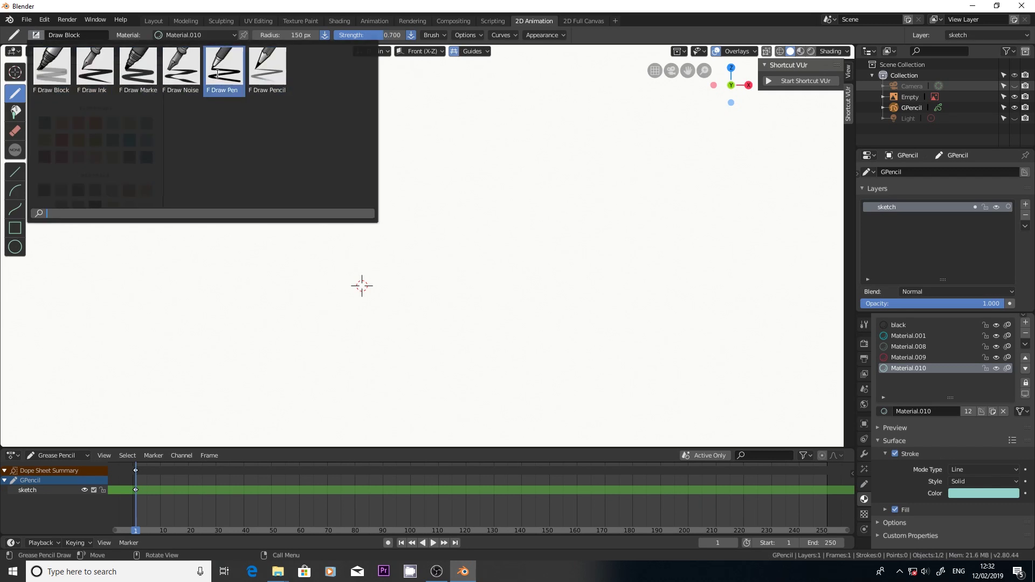
pyautogui.click(52, 63)
pyautogui.moveTo(286, 35); pyautogui.dragTo(308, 38)
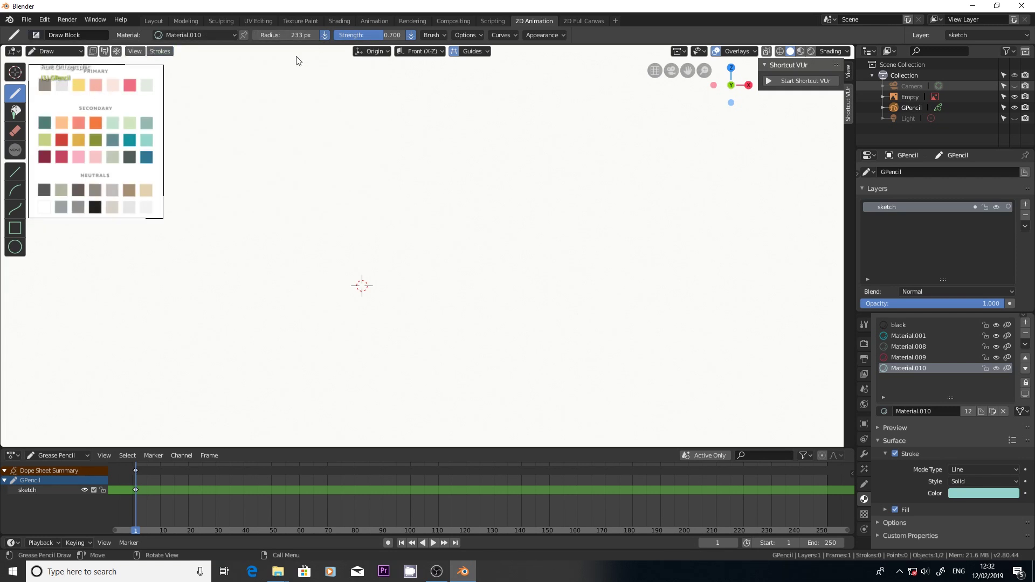
# Draw a straight pale teal stroke with Material.010, turn the drawing guides off and draw a wavy stroke below it.
pyautogui.moveTo(241, 134); pyautogui.dragTo(546, 134)
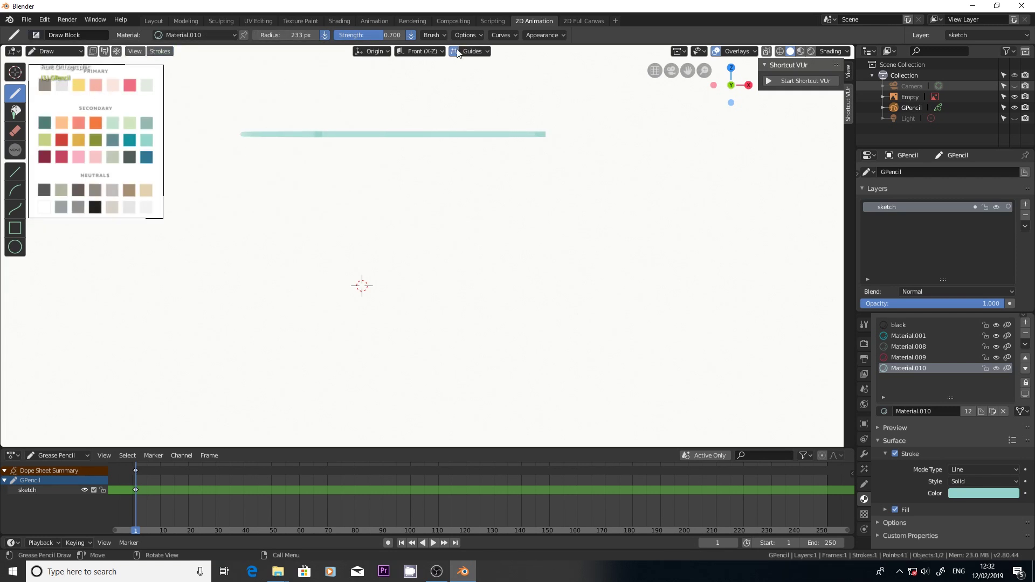
pyautogui.moveTo(289, 156)
pyautogui.mouseDown()
pyautogui.moveTo(279, 176)
pyautogui.moveTo(571, 175)
pyautogui.mouseUp()
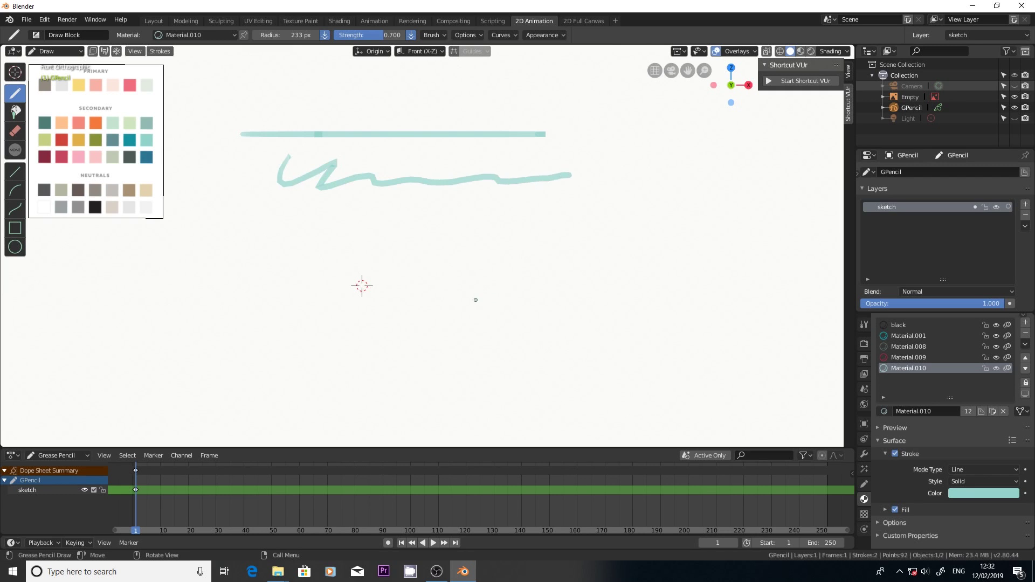
# Draw a dark red wavy stroke with Material.009 and a dark grey-green one below it with Material.008.
pyautogui.click(903, 327)
pyautogui.click(902, 336)
pyautogui.click(900, 347)
pyautogui.click(895, 366)
pyautogui.click(900, 358)
pyautogui.click(903, 336)
pyautogui.click(903, 326)
pyautogui.click(897, 357)
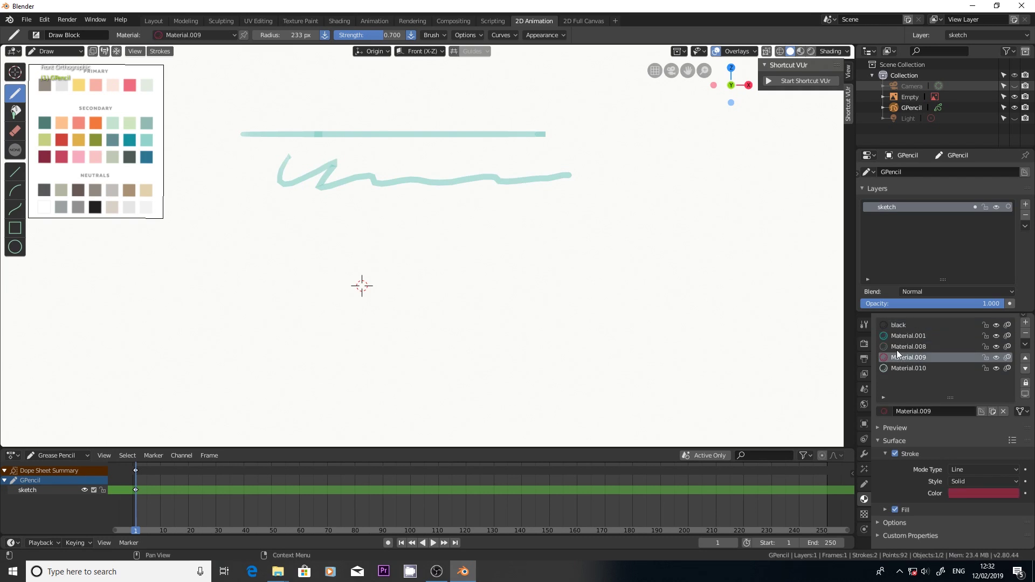
pyautogui.moveTo(308, 203)
pyautogui.mouseDown()
pyautogui.moveTo(330, 235)
pyautogui.moveTo(525, 233)
pyautogui.mouseUp()
pyautogui.click(908, 346)
pyautogui.moveTo(354, 273)
pyautogui.mouseDown()
pyautogui.moveTo(445, 286)
pyautogui.moveTo(559, 284)
pyautogui.mouseUp()
# Choose the Draw Ink brush and draw a wavy stroke with Material.008 below the existing strokes.
pyautogui.click(35, 35)
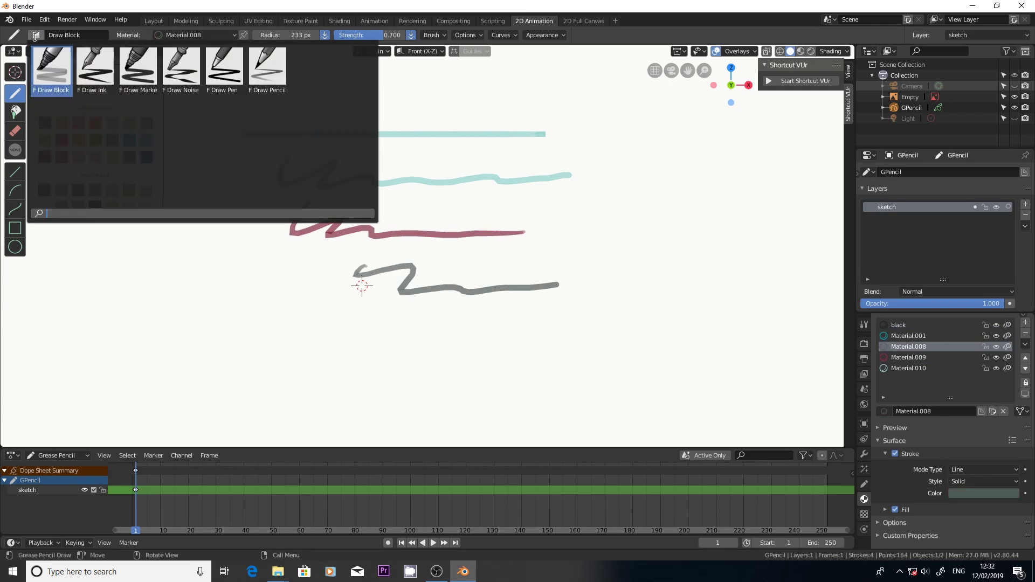
pyautogui.click(97, 71)
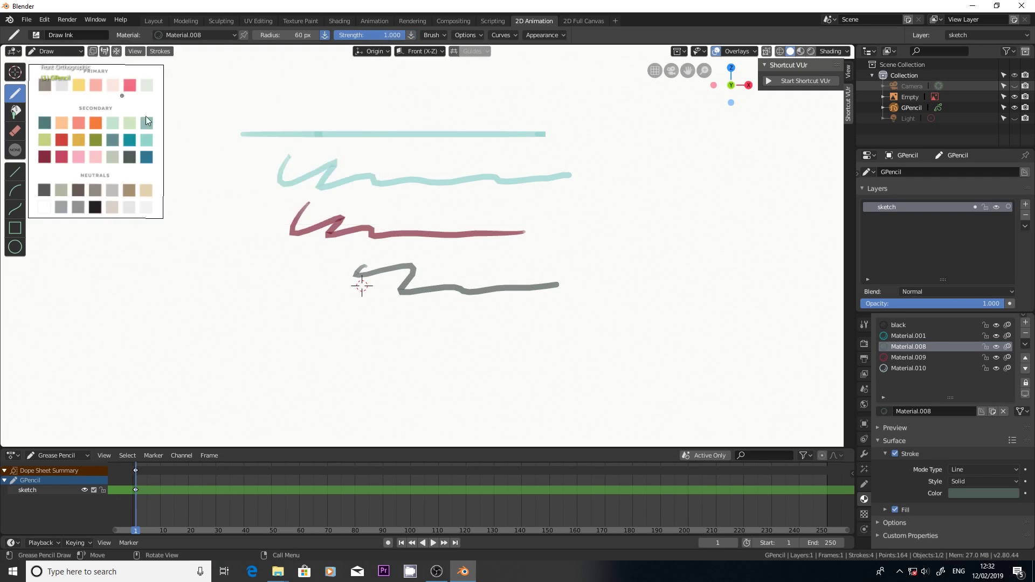
pyautogui.moveTo(359, 309); pyautogui.dragTo(564, 323)
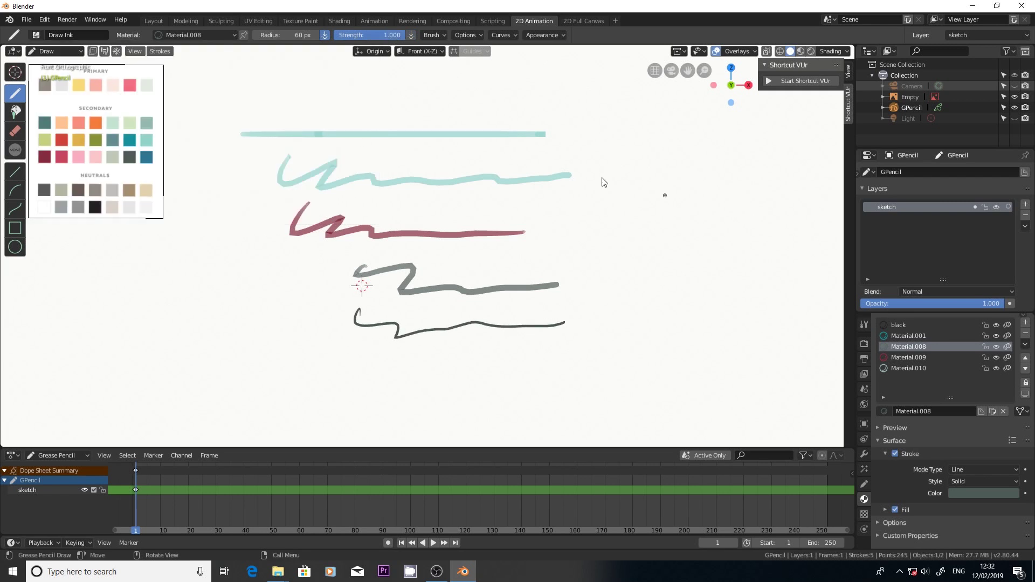
# Choose the Draw Marker brush and draw a thin wavy stroke above the straight teal line.
pyautogui.click(36, 35)
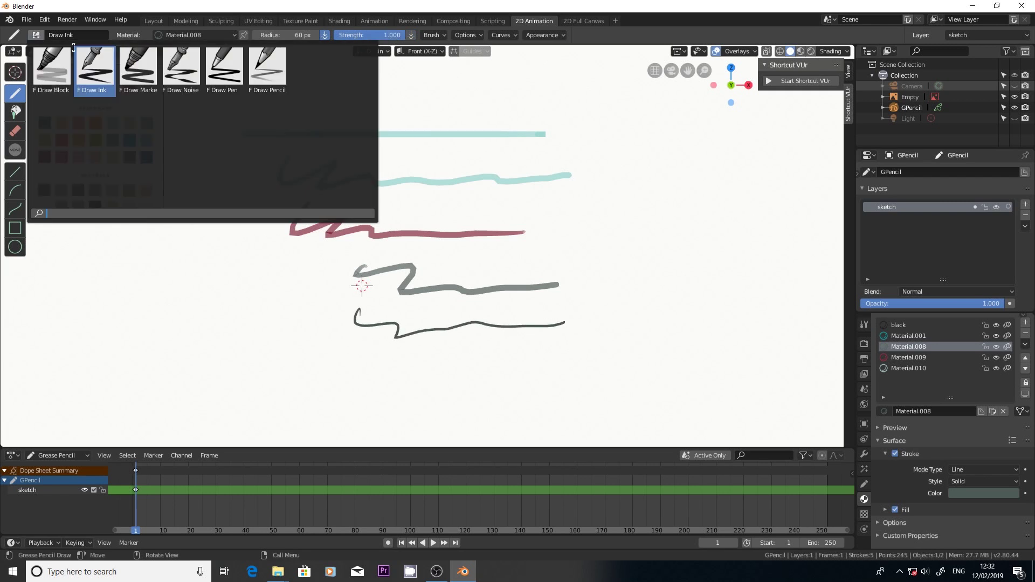
pyautogui.click(138, 70)
pyautogui.moveTo(277, 106); pyautogui.dragTo(510, 112)
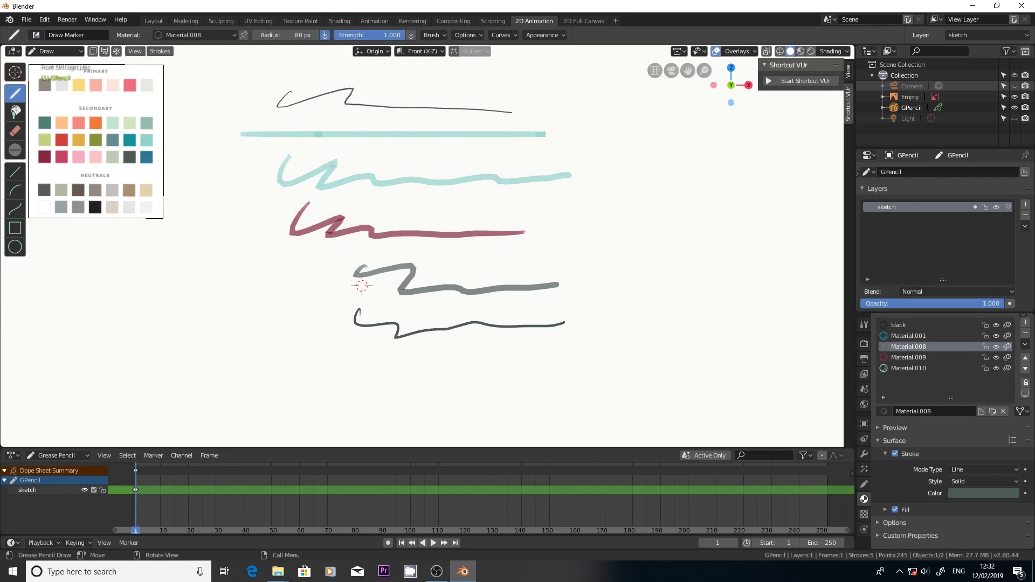
# Draw a thin vertical wavy stroke with the Draw Noise brush, and two thicker ones beside it at a 184 px radius.
pyautogui.click(36, 35)
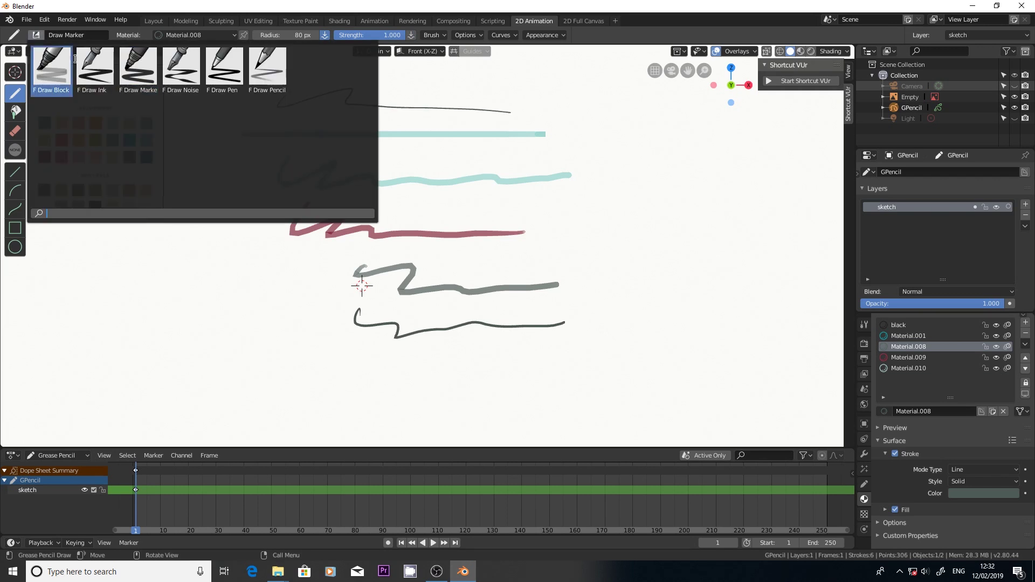
pyautogui.click(179, 71)
pyautogui.moveTo(593, 151)
pyautogui.mouseDown()
pyautogui.moveTo(610, 134)
pyautogui.moveTo(619, 303)
pyautogui.mouseUp()
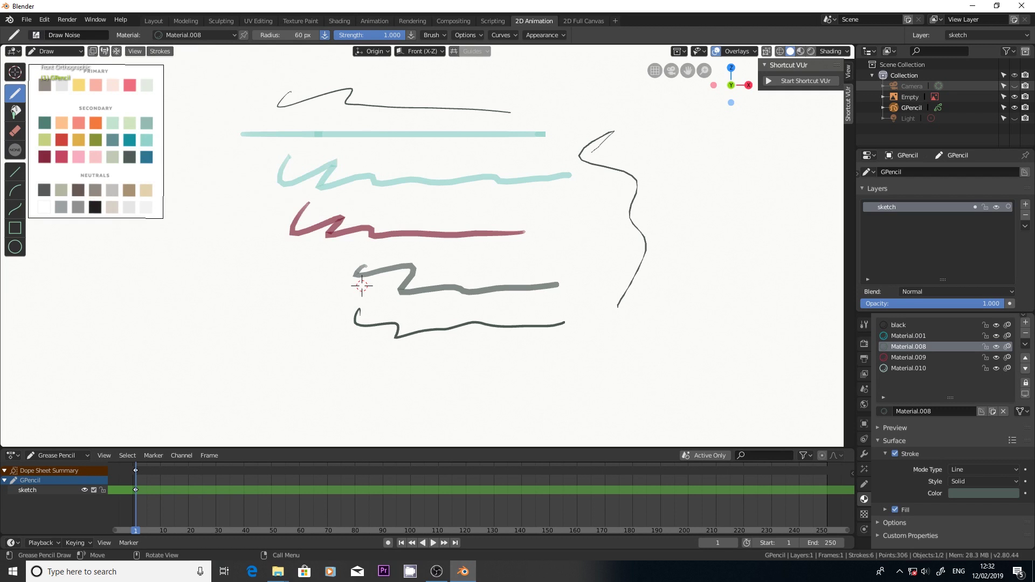
pyautogui.moveTo(275, 35); pyautogui.dragTo(354, 40)
pyautogui.moveTo(658, 143)
pyautogui.mouseDown()
pyautogui.moveTo(696, 189)
pyautogui.moveTo(704, 285)
pyautogui.mouseUp()
pyautogui.moveTo(673, 237)
pyautogui.mouseDown()
pyautogui.moveTo(521, 272)
pyautogui.moveTo(426, 391)
pyautogui.mouseUp()
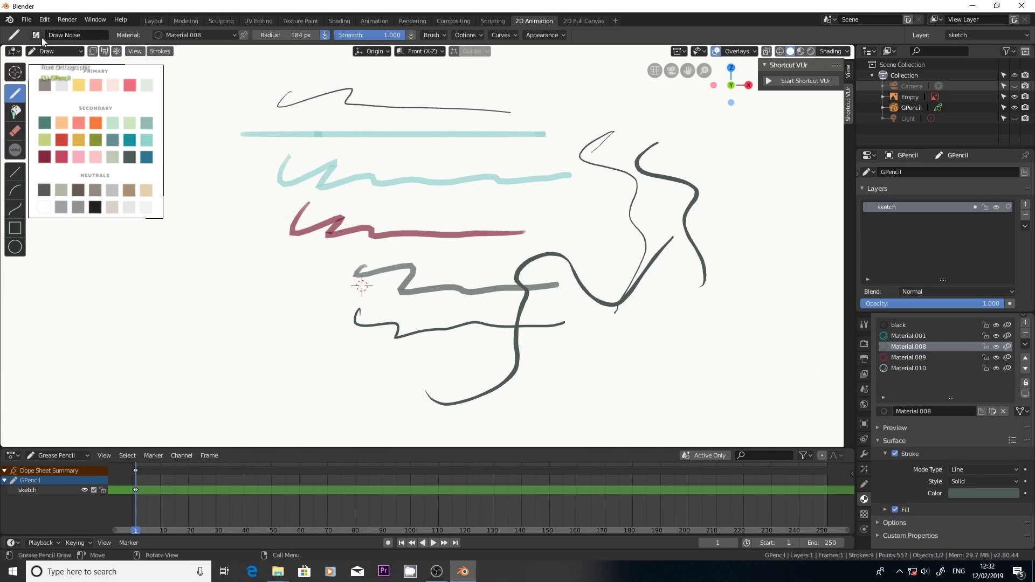
# Choose the Draw Pen brush with a 138 px radius and draw a wavy stroke descending beside the horizontal strokes, near the palette.
pyautogui.click(42, 38)
pyautogui.click(218, 73)
pyautogui.moveTo(286, 35); pyautogui.dragTo(345, 36)
pyautogui.moveTo(218, 136)
pyautogui.mouseDown()
pyautogui.moveTo(266, 211)
pyautogui.moveTo(304, 337)
pyautogui.mouseUp()
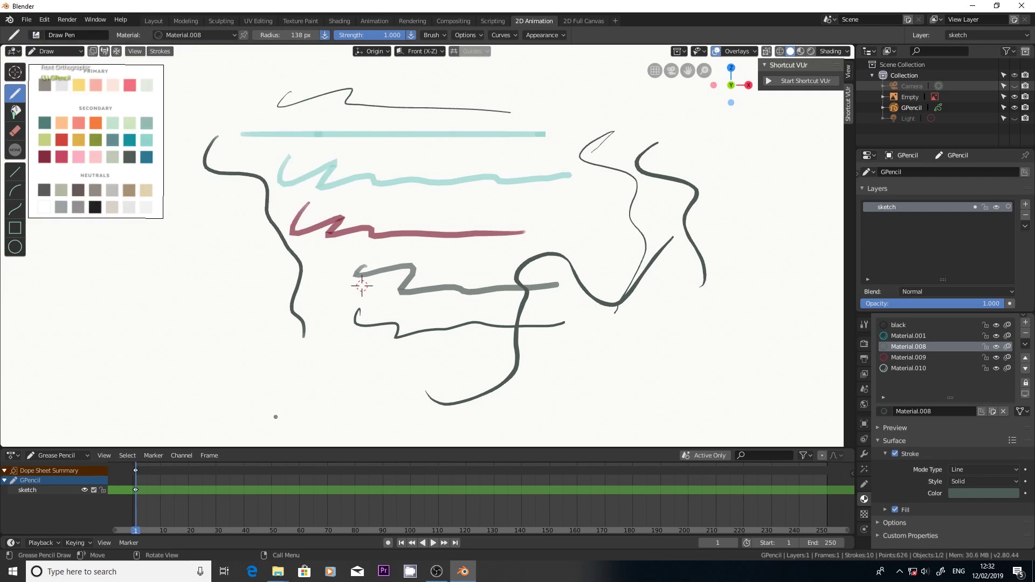
# Draw a thin wavy stroke and a 138 px one with the Draw Pencil brush, and erase across the drawn strokes.
pyautogui.click(35, 35)
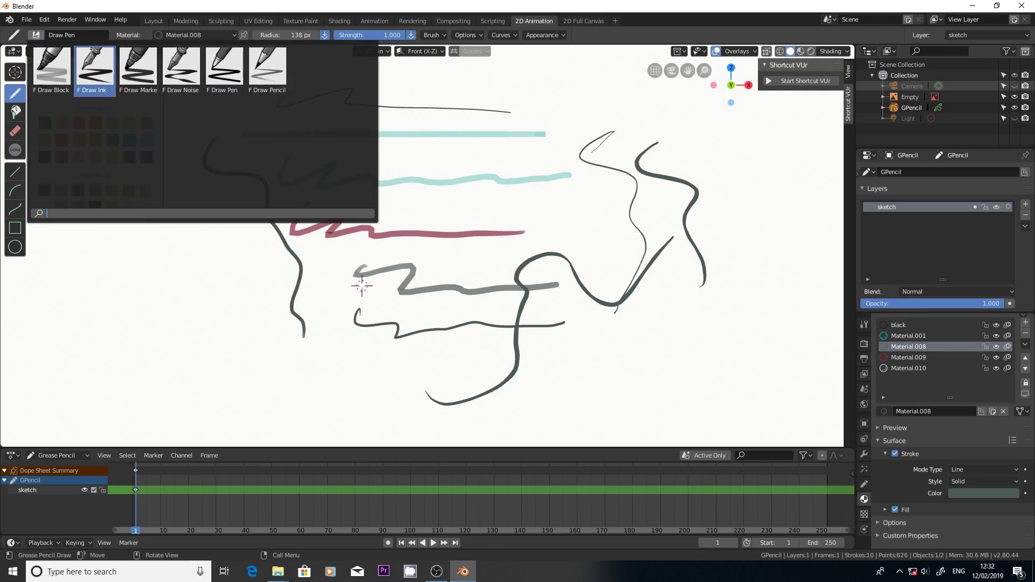
pyautogui.click(268, 70)
pyautogui.moveTo(195, 162)
pyautogui.mouseDown()
pyautogui.moveTo(204, 205)
pyautogui.moveTo(273, 293)
pyautogui.mouseUp()
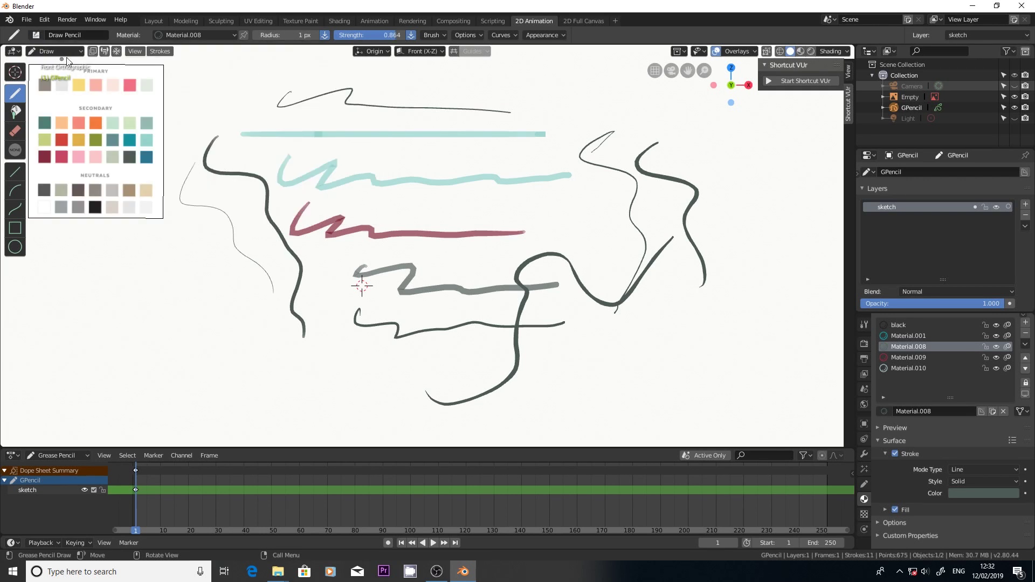
pyautogui.moveTo(281, 35); pyautogui.dragTo(327, 37)
pyautogui.moveTo(217, 186)
pyautogui.mouseDown()
pyautogui.moveTo(261, 220)
pyautogui.moveTo(303, 334)
pyautogui.mouseUp()
pyautogui.click(15, 131)
pyautogui.moveTo(267, 157)
pyautogui.mouseDown()
pyautogui.moveTo(322, 169)
pyautogui.moveTo(394, 200)
pyautogui.moveTo(271, 217)
pyautogui.moveTo(263, 233)
pyautogui.moveTo(336, 281)
pyautogui.moveTo(322, 340)
pyautogui.moveTo(457, 324)
pyautogui.moveTo(503, 375)
pyautogui.moveTo(508, 328)
pyautogui.moveTo(571, 266)
pyautogui.moveTo(581, 241)
pyautogui.moveTo(644, 309)
pyautogui.moveTo(591, 175)
pyautogui.mouseUp()
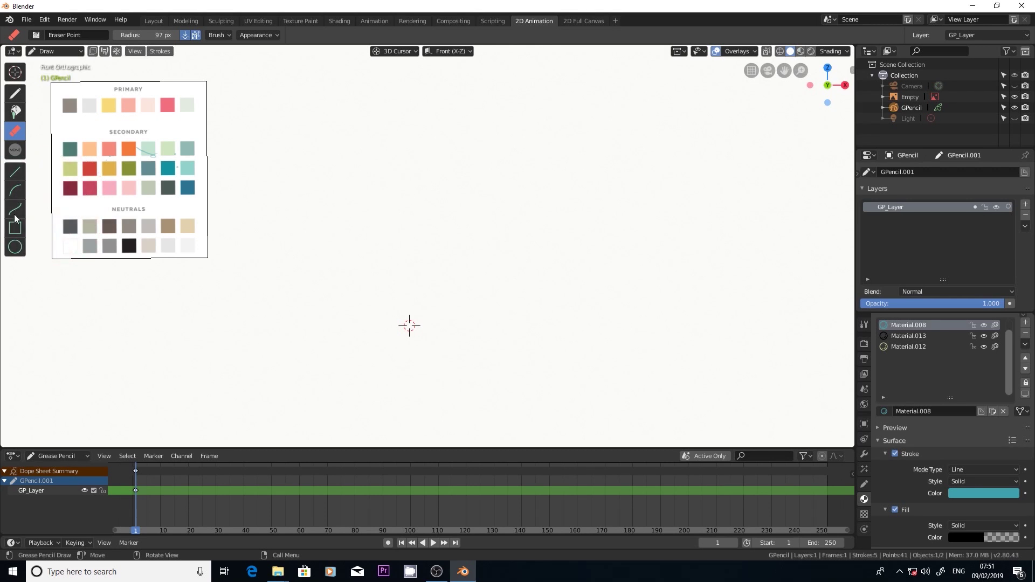
# Draw a straight, slightly rising black line with the Line tool and Material.013 across the upper middle of the canvas.
pyautogui.click(15, 175)
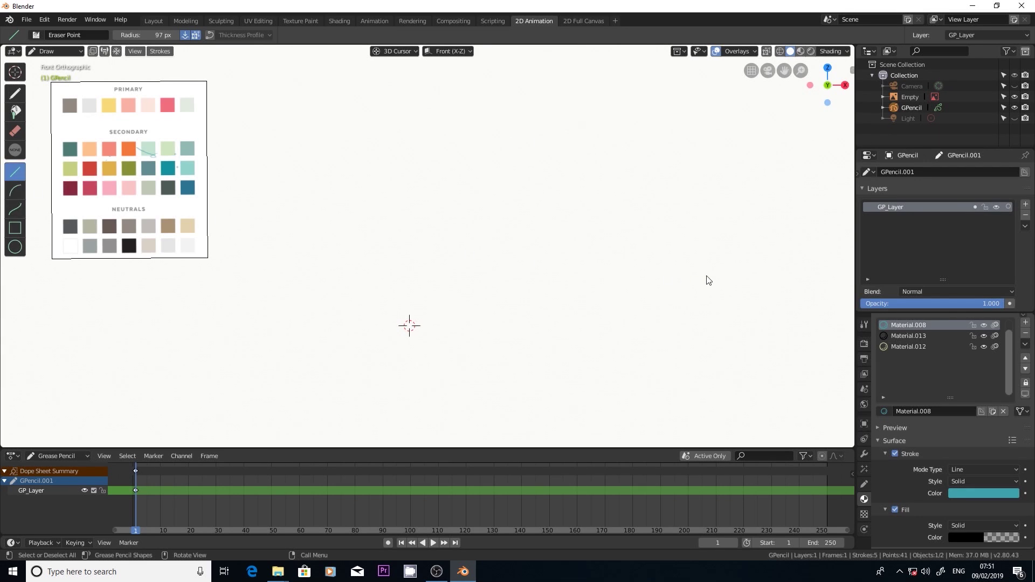
pyautogui.click(891, 336)
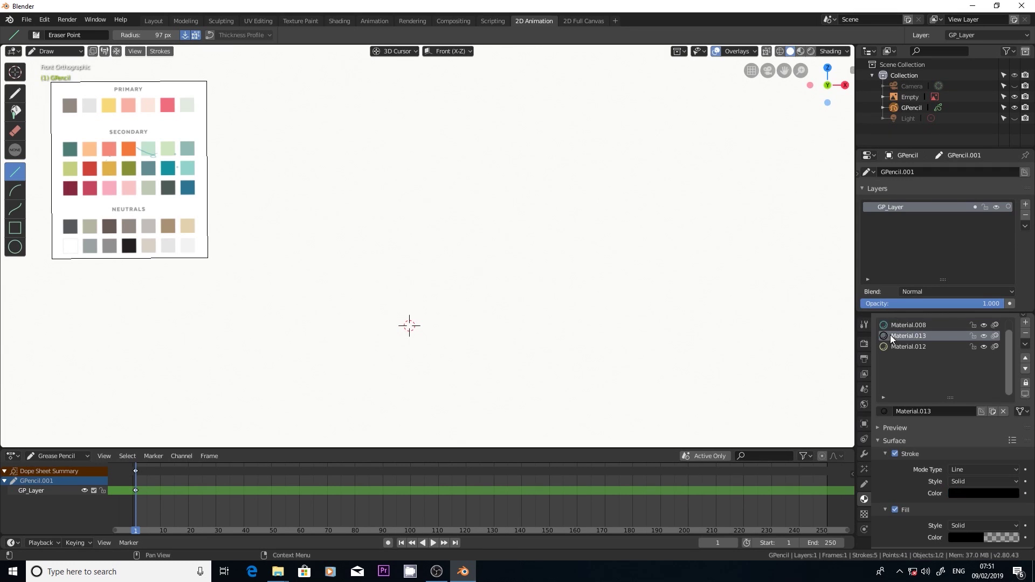
pyautogui.moveTo(278, 223); pyautogui.dragTo(557, 193)
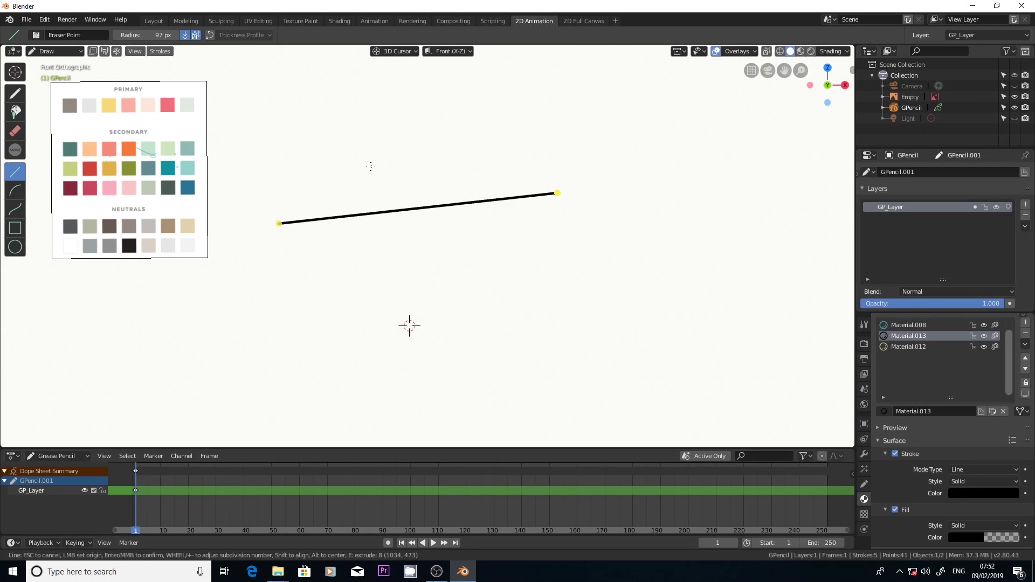
pyautogui.press('Return')
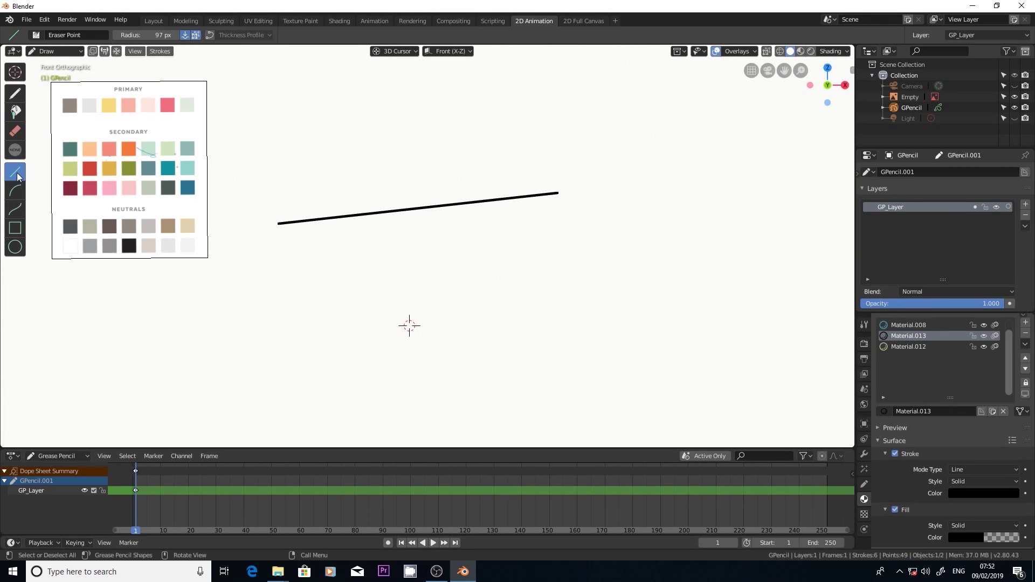
# Enable the thickness profile, reshape its curve, and draw a second rising line with tapered ends below the first.
pyautogui.click(210, 36)
pyautogui.click(233, 35)
pyautogui.moveTo(273, 74); pyautogui.dragTo(231, 95)
pyautogui.moveTo(273, 301)
pyautogui.mouseDown()
pyautogui.moveTo(423, 257)
pyautogui.moveTo(600, 241)
pyautogui.mouseUp()
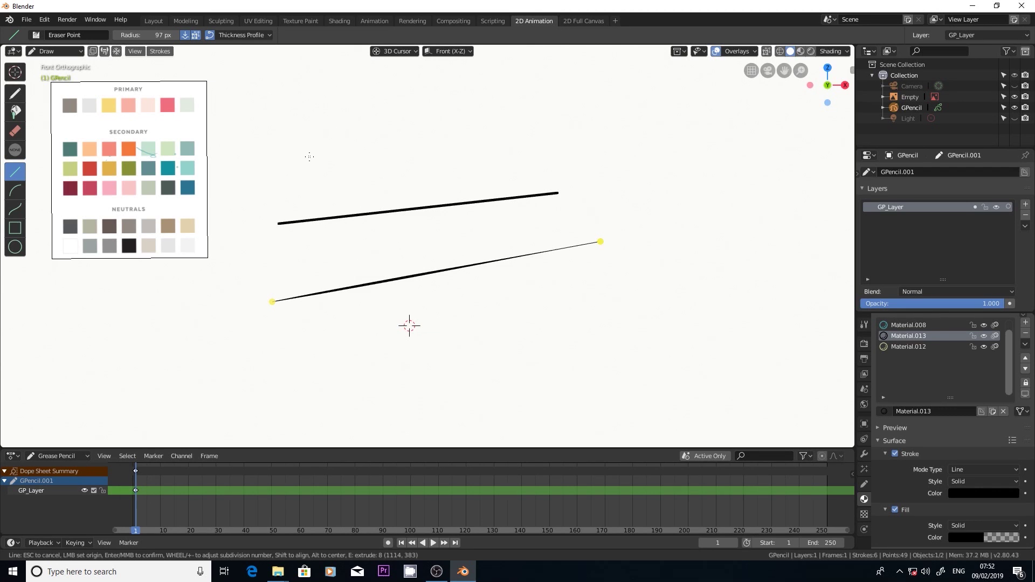
# Extrude the tapered line into a connected zigzag with seven more segments and finish it.
pyautogui.press('e')
pyautogui.press('e')
pyautogui.press('e')
pyautogui.press('e')
pyautogui.press('e')
pyautogui.press('e')
pyautogui.press('e')
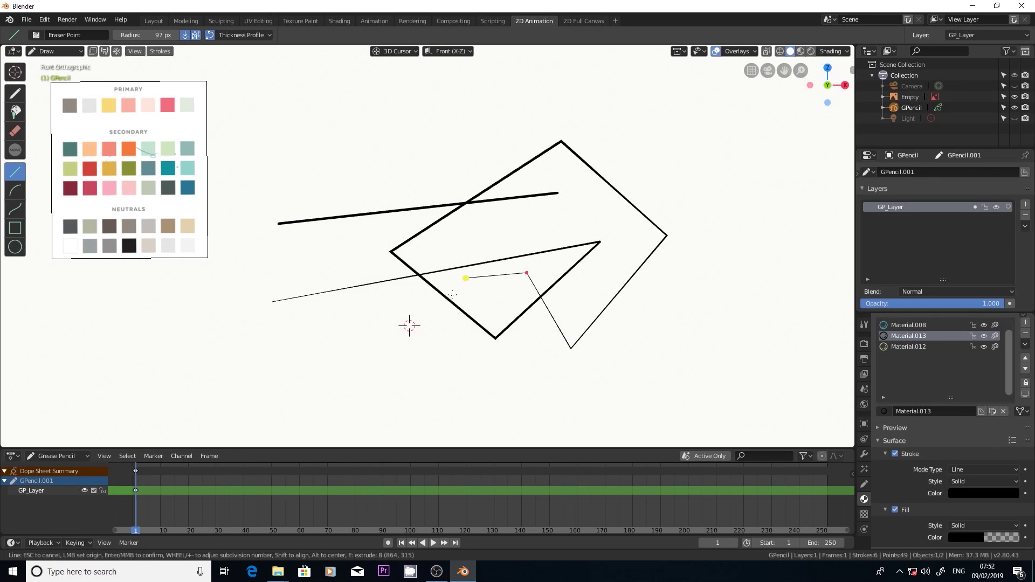
pyautogui.press('Return')
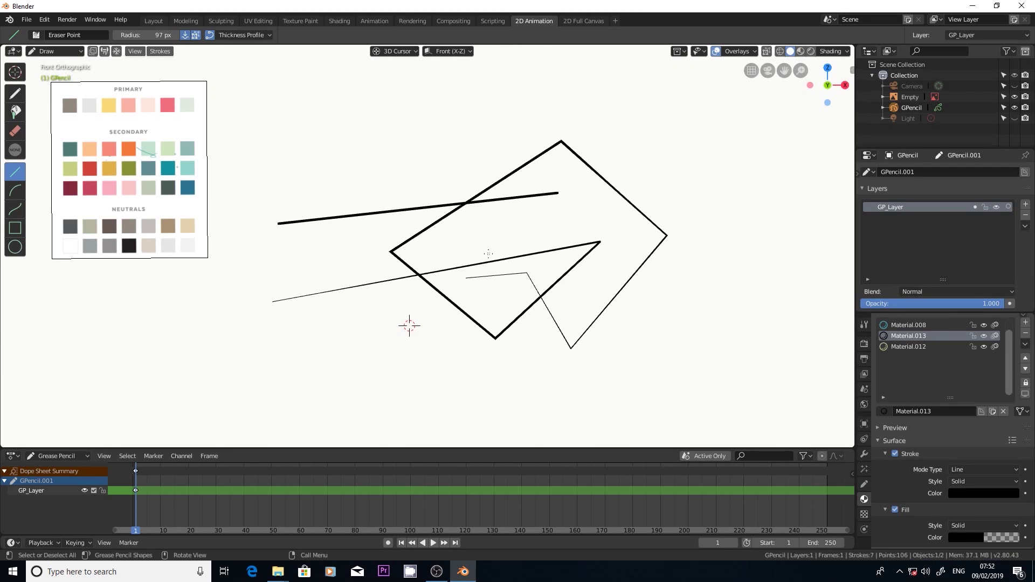
# Erase the black lines and draw a wide upward-bulging teal arc with Material.008, adjusting its bend and endpoints.
pyautogui.click(17, 131)
pyautogui.moveTo(365, 204)
pyautogui.mouseDown()
pyautogui.moveTo(288, 292)
pyautogui.moveTo(342, 248)
pyautogui.moveTo(463, 342)
pyautogui.moveTo(591, 317)
pyautogui.moveTo(570, 203)
pyautogui.moveTo(587, 175)
pyautogui.moveTo(617, 323)
pyautogui.mouseUp()
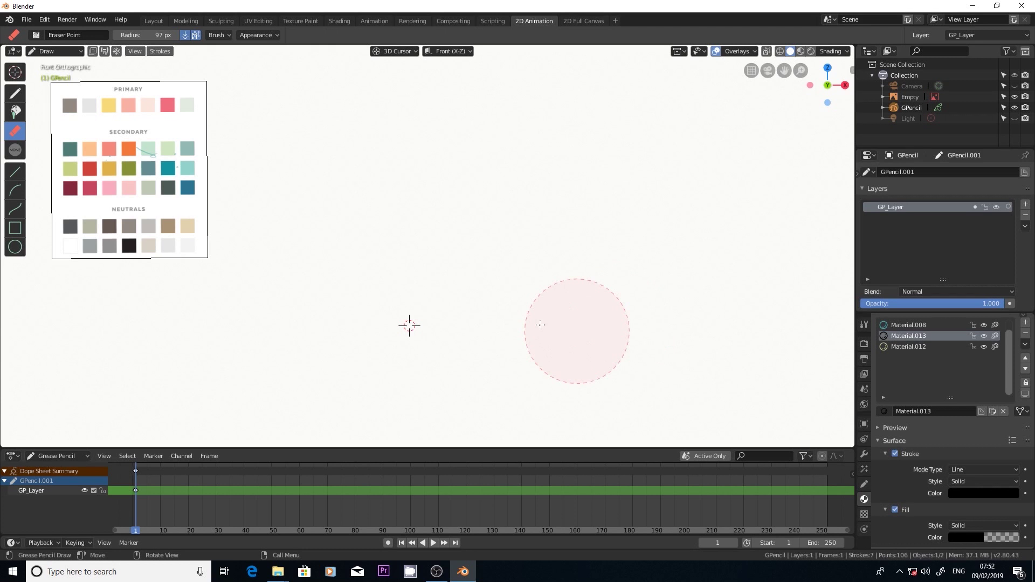
pyautogui.click(15, 190)
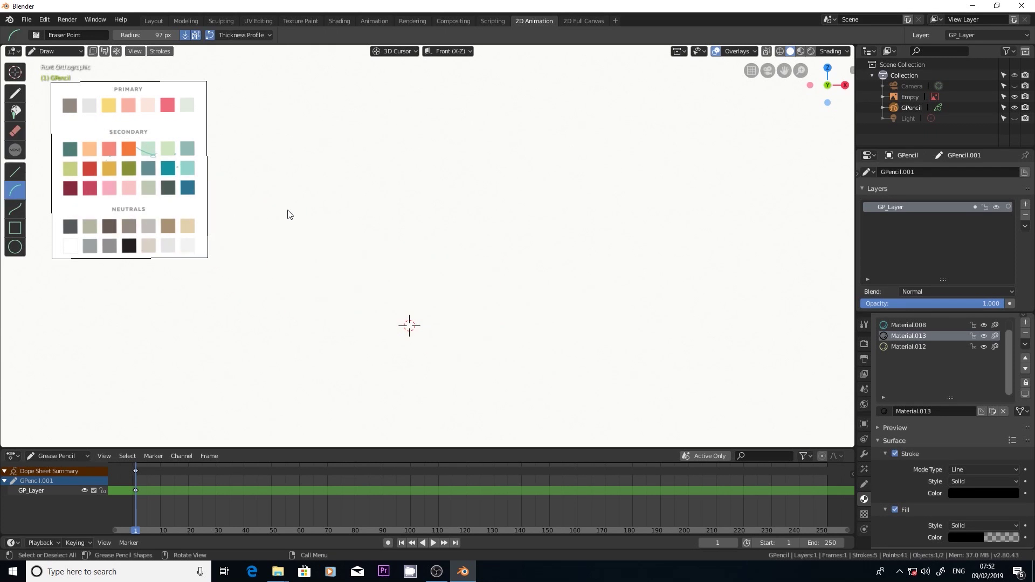
pyautogui.click(907, 325)
pyautogui.moveTo(279, 209)
pyautogui.mouseDown()
pyautogui.moveTo(351, 180)
pyautogui.moveTo(642, 236)
pyautogui.moveTo(676, 204)
pyautogui.mouseUp()
pyautogui.moveTo(473, 141); pyautogui.dragTo(475, 178)
pyautogui.moveTo(674, 205); pyautogui.dragTo(769, 285)
pyautogui.moveTo(530, 162)
pyautogui.mouseDown()
pyautogui.moveTo(438, 365)
pyautogui.moveTo(476, 298)
pyautogui.moveTo(452, 226)
pyautogui.moveTo(243, 275)
pyautogui.moveTo(404, 234)
pyautogui.moveTo(284, 168)
pyautogui.moveTo(592, 318)
pyautogui.moveTo(377, 135)
pyautogui.moveTo(335, 205)
pyautogui.moveTo(223, 294)
pyautogui.moveTo(561, 283)
pyautogui.moveTo(455, 351)
pyautogui.moveTo(401, 299)
pyautogui.moveTo(324, 340)
pyautogui.moveTo(336, 250)
pyautogui.moveTo(483, 317)
pyautogui.moveTo(306, 330)
pyautogui.mouseUp()
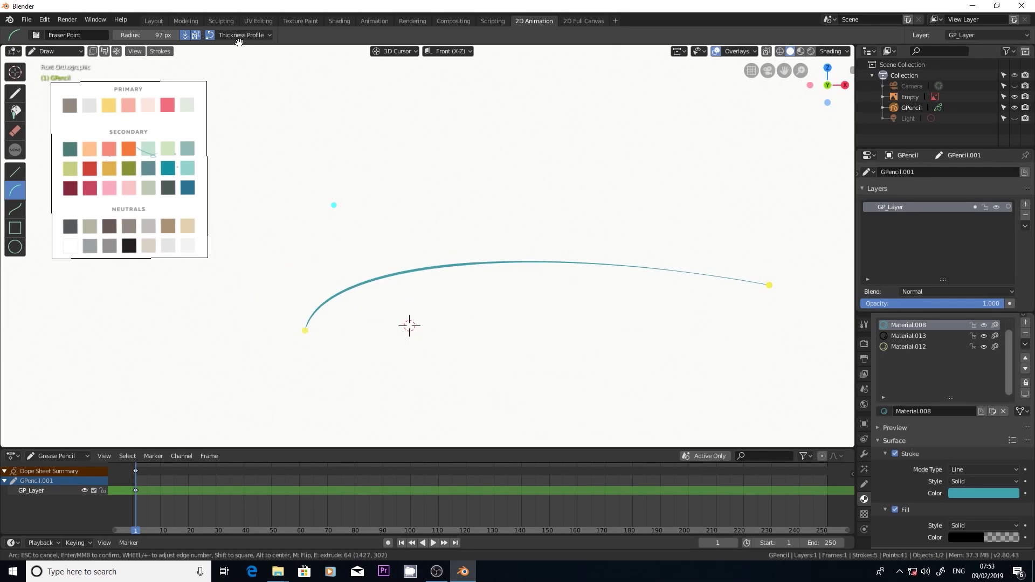
pyautogui.press('Return')
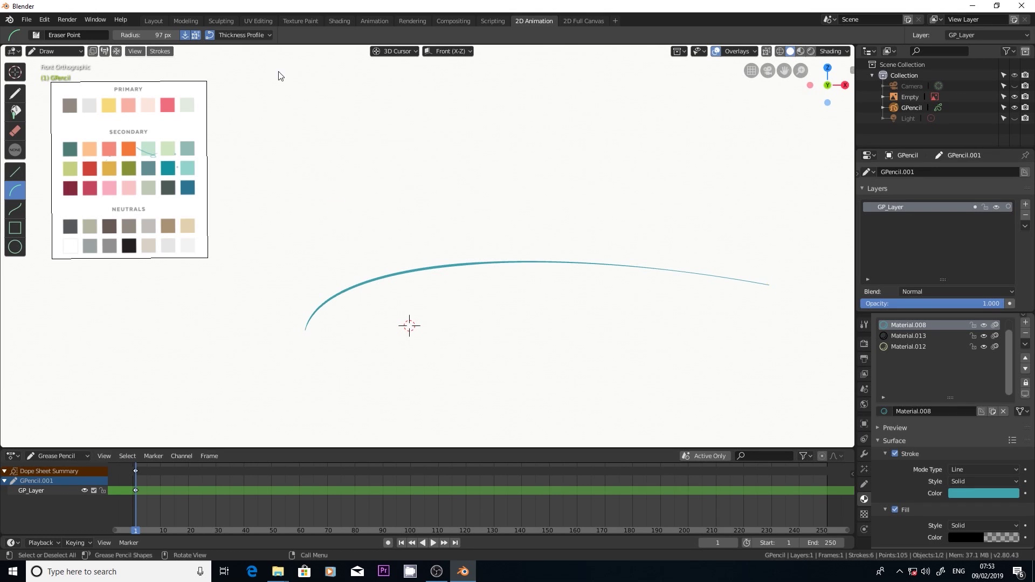
# Reshape the thickness profile and draw a second teal arc, bulging downward, above the first one.
pyautogui.click(254, 36)
pyautogui.moveTo(254, 85); pyautogui.dragTo(289, 67)
pyautogui.moveTo(263, 166); pyautogui.dragTo(574, 150)
pyautogui.moveTo(406, 102); pyautogui.dragTo(423, 112)
pyautogui.moveTo(439, 224); pyautogui.dragTo(430, 275)
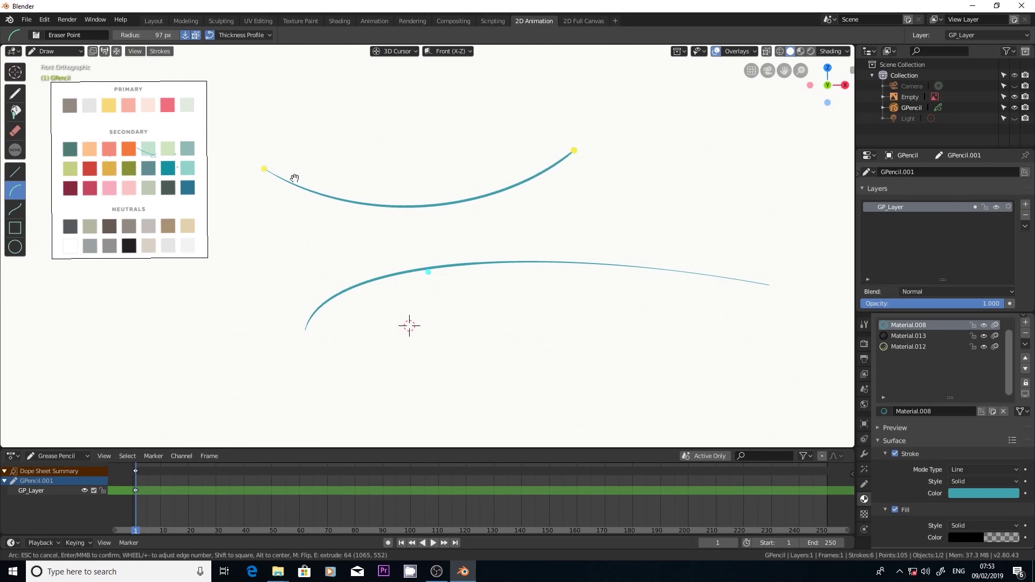
pyautogui.press('Return')
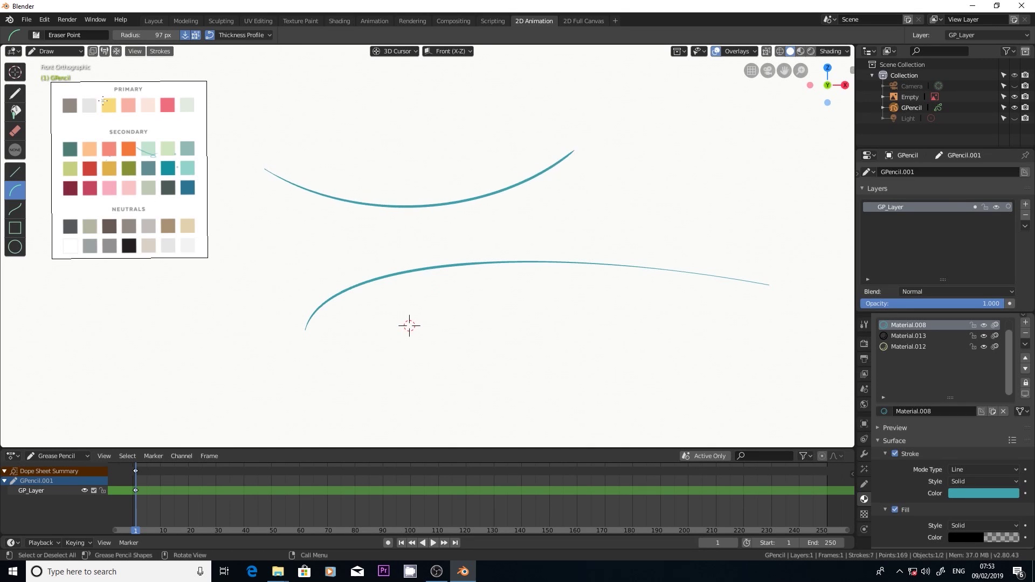
# Draw a rising teal curve with the Curve tool and bend it into an S shape with its two control points.
pyautogui.click(15, 208)
pyautogui.moveTo(271, 261)
pyautogui.mouseDown()
pyautogui.moveTo(490, 238)
pyautogui.moveTo(700, 125)
pyautogui.mouseUp()
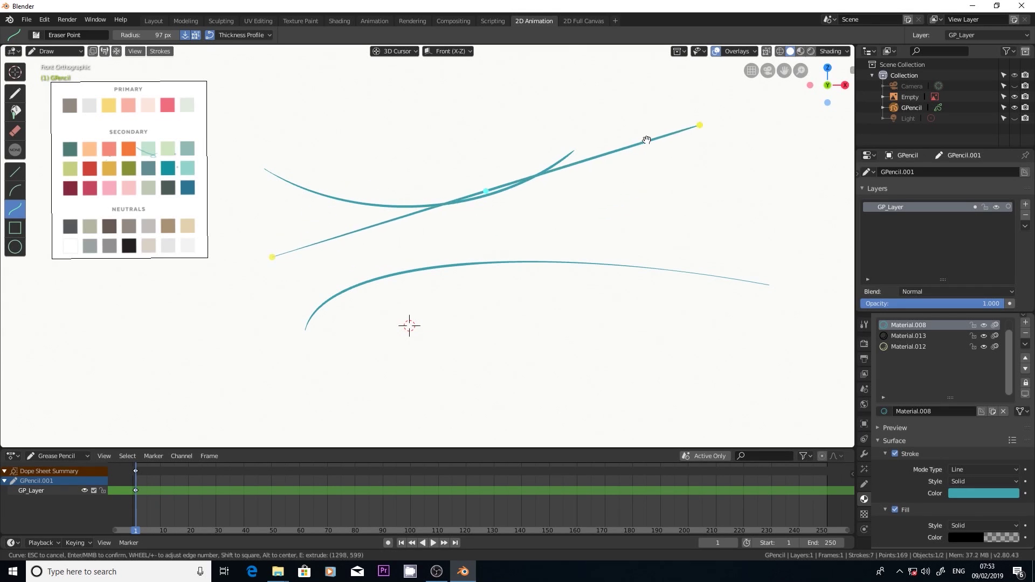
pyautogui.moveTo(483, 194)
pyautogui.mouseDown()
pyautogui.moveTo(571, 282)
pyautogui.moveTo(593, 329)
pyautogui.moveTo(481, 185)
pyautogui.moveTo(314, 99)
pyautogui.moveTo(516, 119)
pyautogui.moveTo(476, 144)
pyautogui.mouseUp()
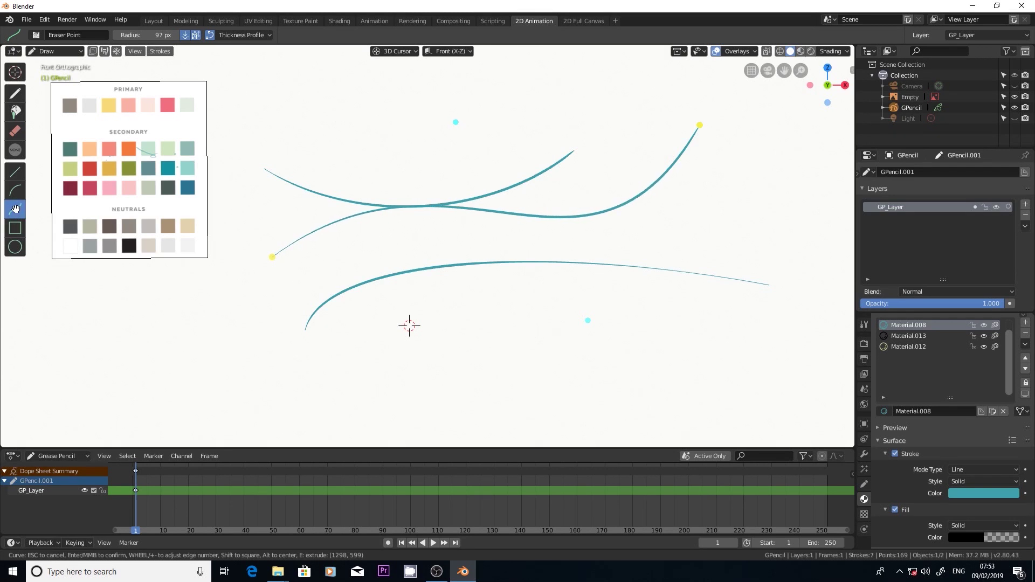
pyautogui.moveTo(456, 122)
pyautogui.mouseDown()
pyautogui.moveTo(349, 104)
pyautogui.moveTo(412, 156)
pyautogui.moveTo(434, 143)
pyautogui.mouseUp()
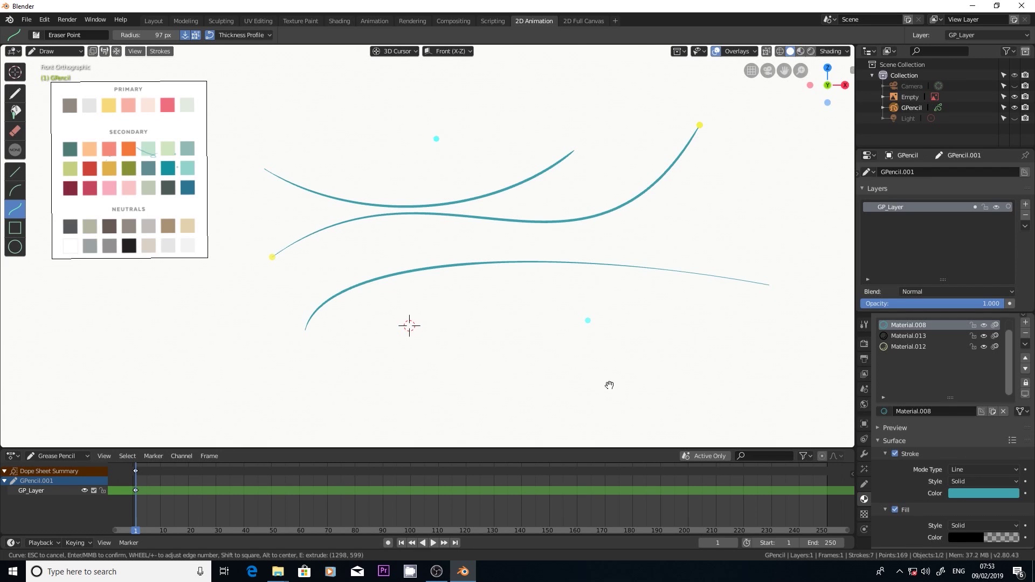
pyautogui.moveTo(580, 331)
pyautogui.mouseDown()
pyautogui.moveTo(550, 363)
pyautogui.moveTo(329, 308)
pyautogui.moveTo(181, 448)
pyautogui.mouseUp()
pyautogui.moveTo(437, 138)
pyautogui.mouseDown()
pyautogui.moveTo(395, 98)
pyautogui.moveTo(523, 32)
pyautogui.moveTo(547, 227)
pyautogui.moveTo(545, 178)
pyautogui.moveTo(531, 171)
pyautogui.mouseUp()
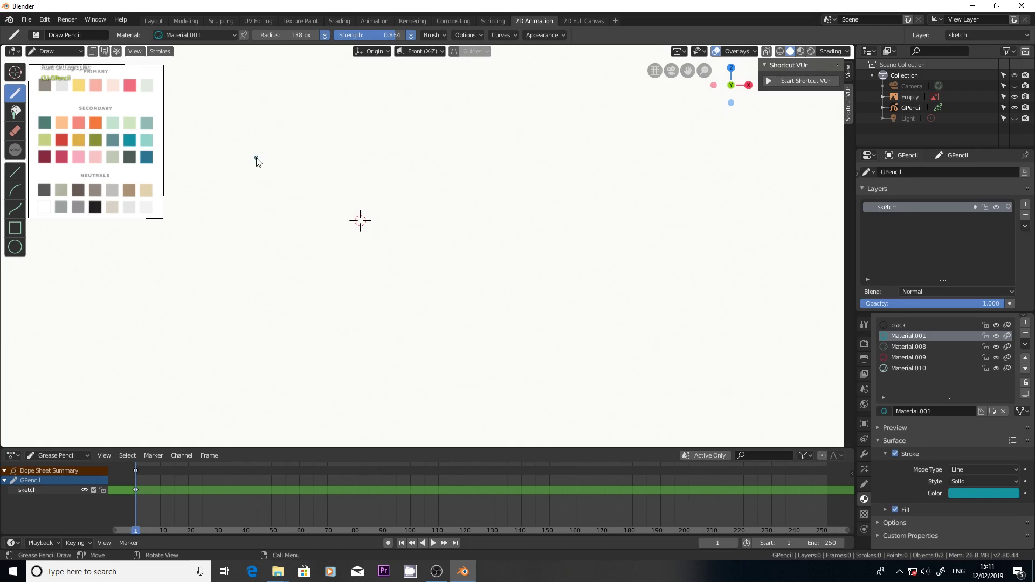
# Draw a wavy teal stroke with the Draw Pencil brush and Material.001, and switch to Edit Mode.
pyautogui.moveTo(259, 157)
pyautogui.mouseDown()
pyautogui.moveTo(302, 132)
pyautogui.moveTo(366, 165)
pyautogui.moveTo(531, 189)
pyautogui.mouseUp()
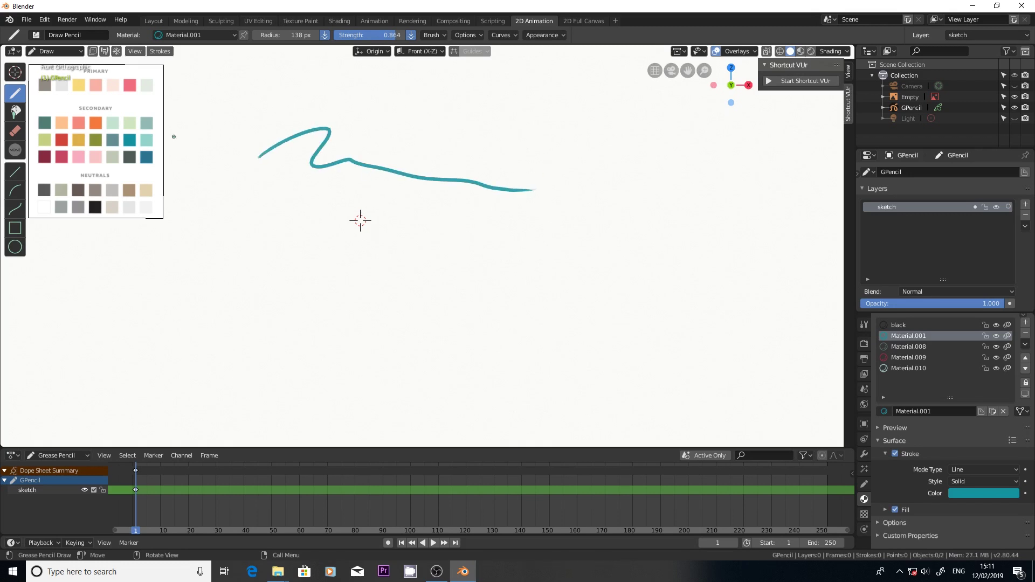
pyautogui.click(67, 50)
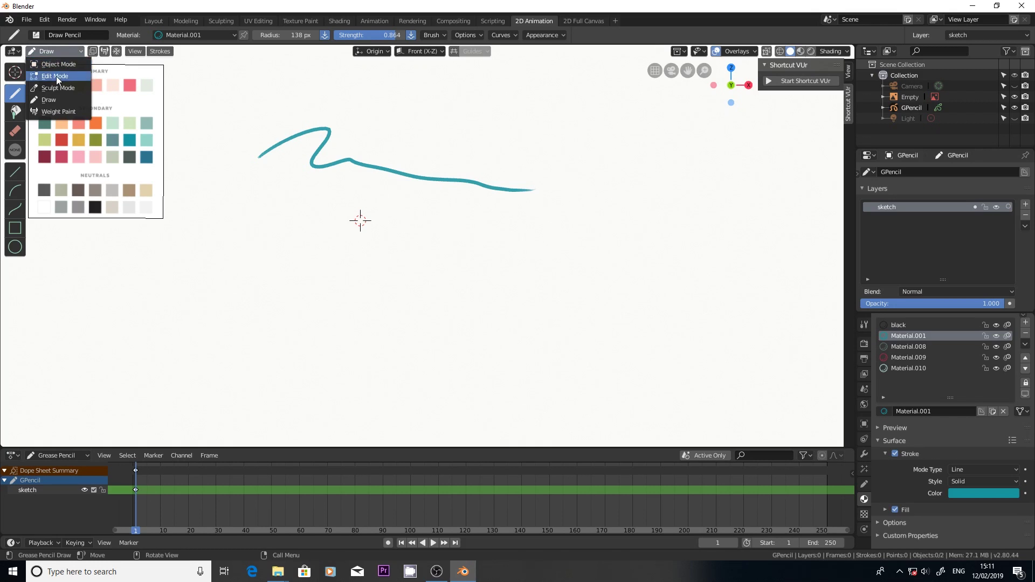
pyautogui.click(56, 77)
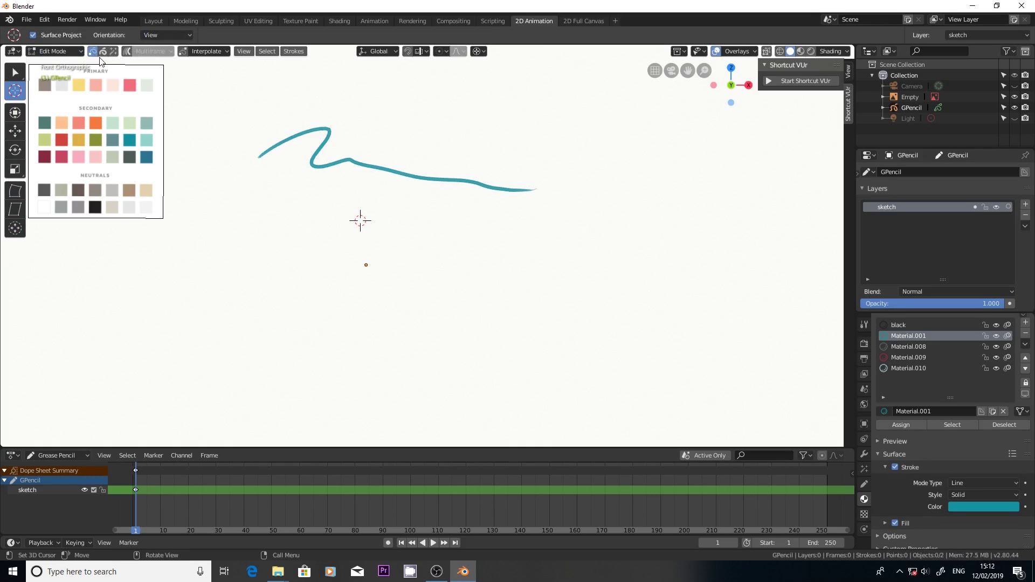
# Select a single point at the stroke's lower bend and move it straight down to form a spike.
pyautogui.press('w')
pyautogui.click(321, 170)
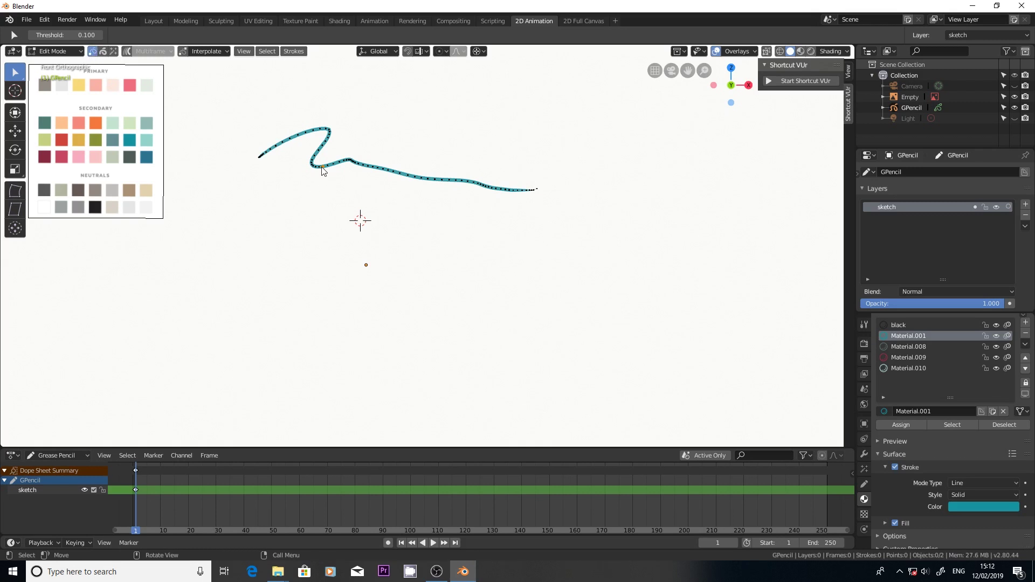
pyautogui.press('g')
pyautogui.click(320, 206)
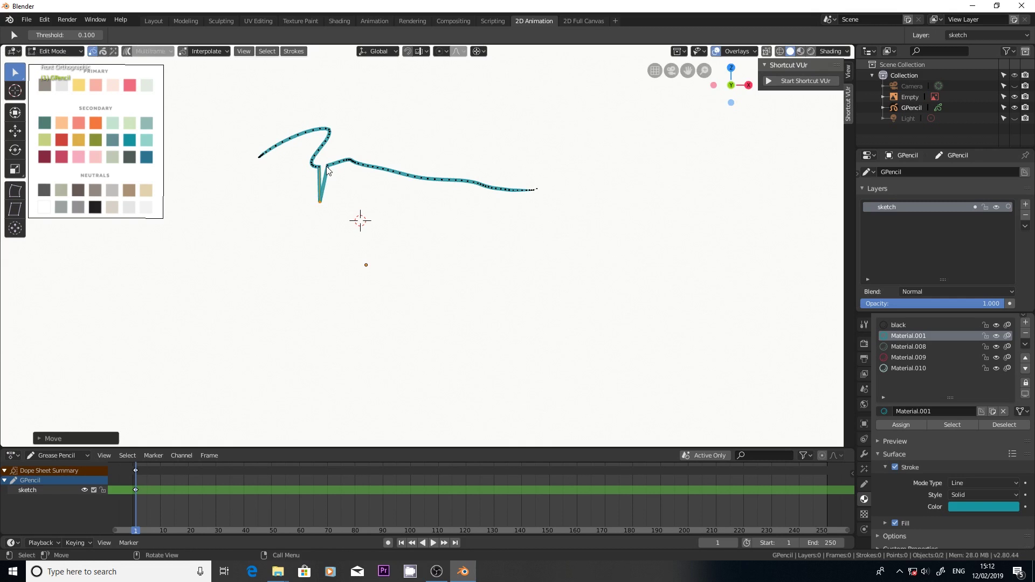
# Move the neighbouring points around the spike individually to form an angular notch with a raised peak beside it.
pyautogui.press('g')
pyautogui.click(332, 164)
pyautogui.press('g')
pyautogui.click(340, 184)
pyautogui.press('g')
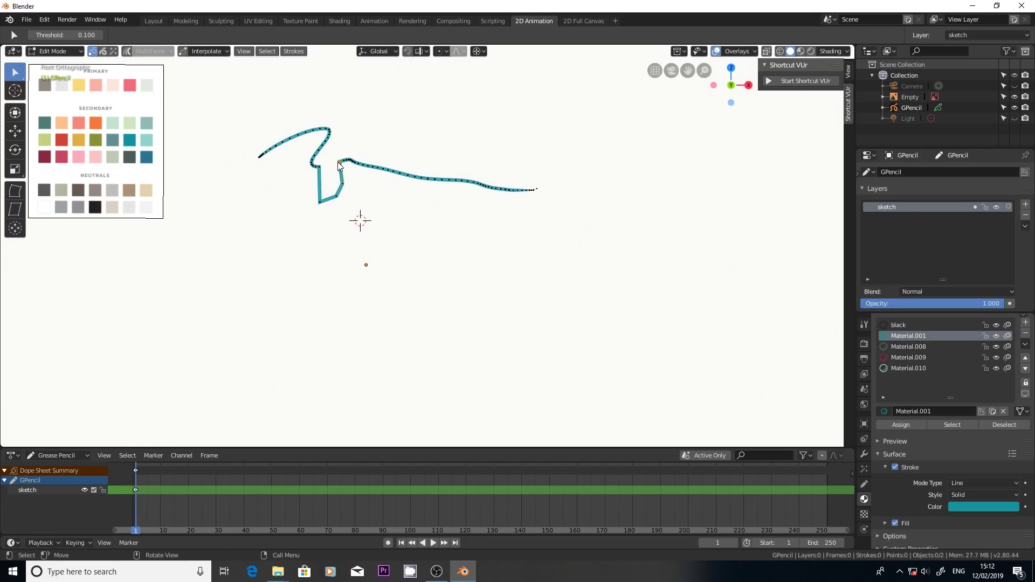
pyautogui.click(334, 147)
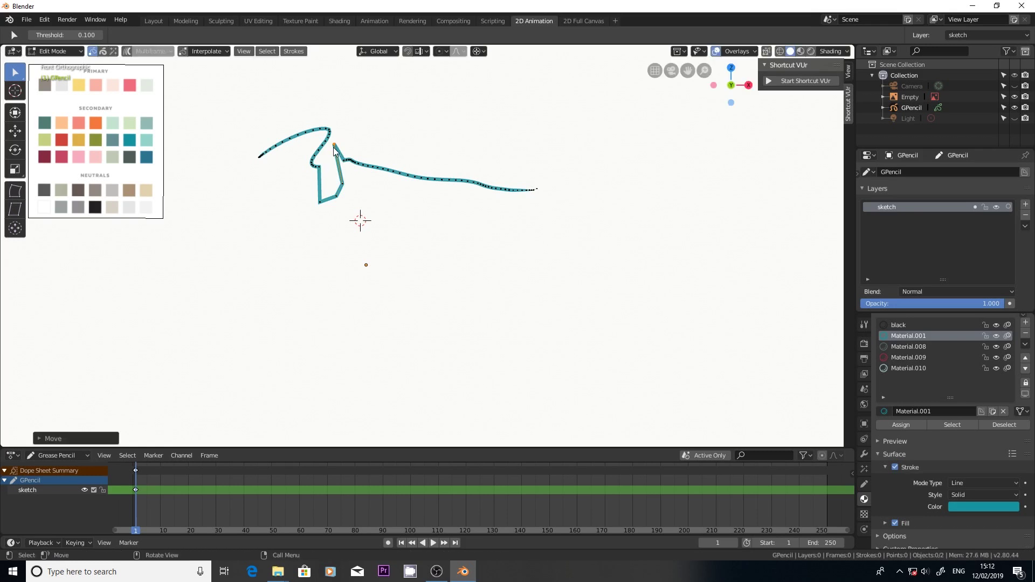
pyautogui.press('g')
pyautogui.click(330, 187)
pyautogui.press('g')
pyautogui.click(312, 189)
# Switch to stroke selection, select the whole teal stroke and move it slightly down.
pyautogui.click(103, 51)
pyautogui.click(319, 142)
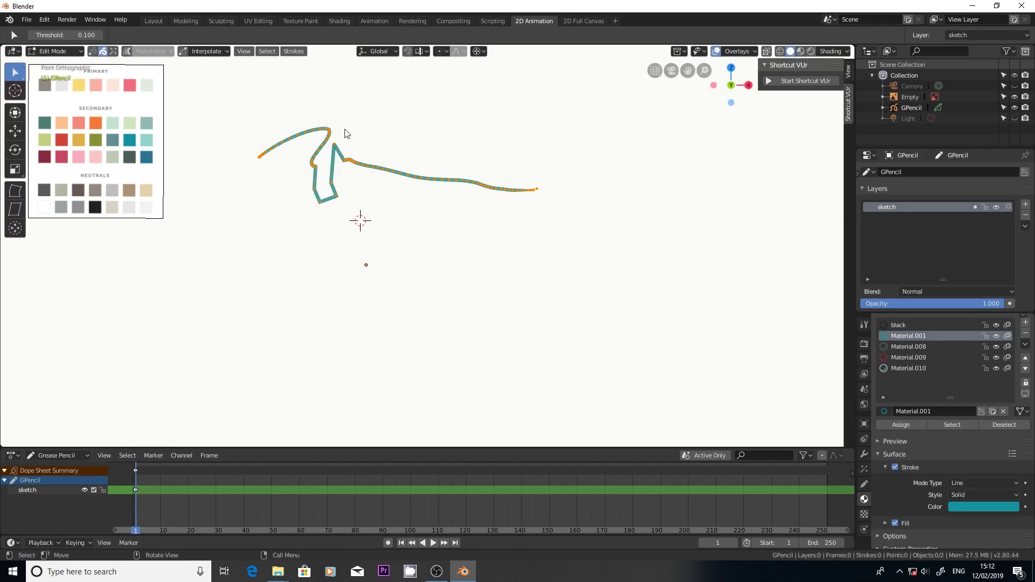
pyautogui.moveTo(321, 153); pyautogui.dragTo(319, 160)
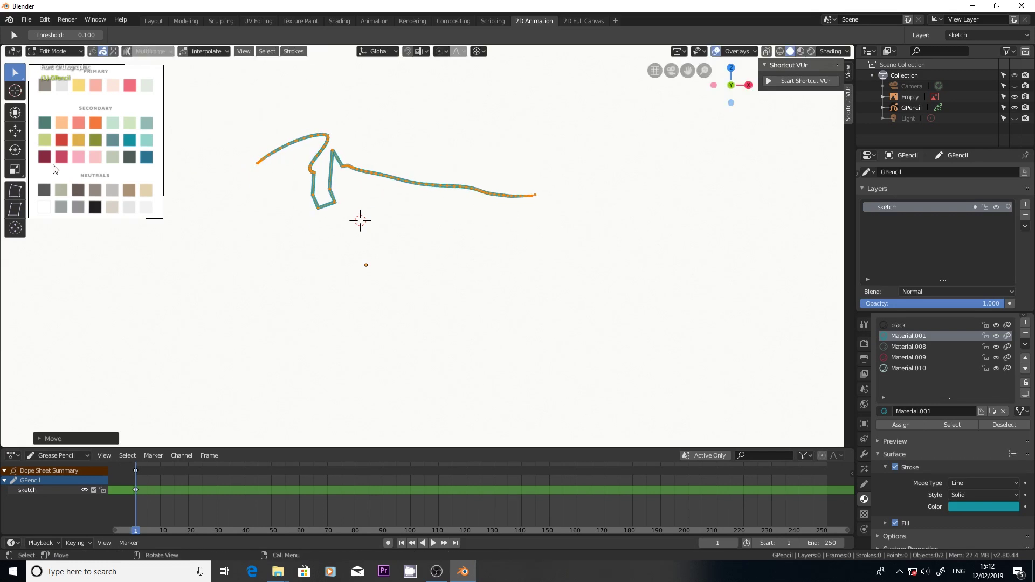
# Move, rotate clockwise and enlarge the selected stroke with the transform tools, and return to the Select tool.
pyautogui.click(15, 130)
pyautogui.moveTo(315, 185)
pyautogui.mouseDown()
pyautogui.moveTo(393, 191)
pyautogui.moveTo(251, 203)
pyautogui.moveTo(265, 161)
pyautogui.moveTo(337, 199)
pyautogui.moveTo(219, 157)
pyautogui.mouseUp()
pyautogui.click(15, 150)
pyautogui.click(16, 169)
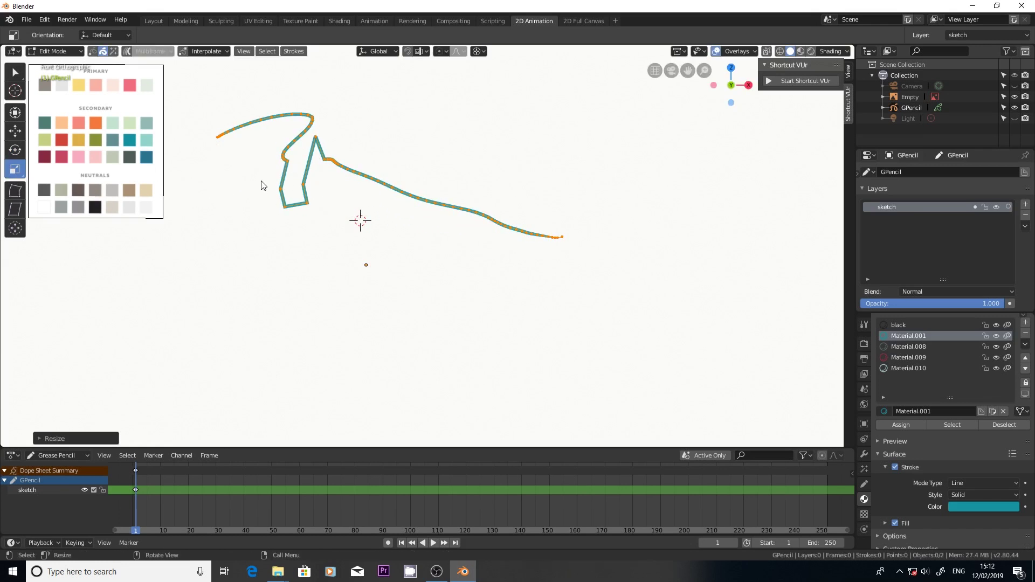
pyautogui.click(15, 75)
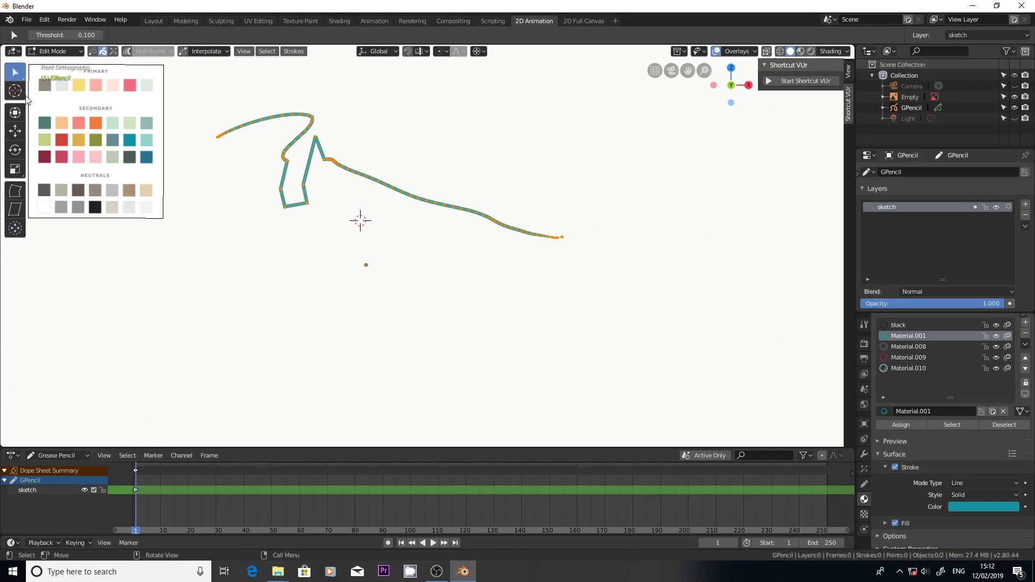
# Switch to Draw mode and draw a tall teal rectangle below the existing stroke with the Box tool.
pyautogui.click(55, 51)
pyautogui.click(51, 99)
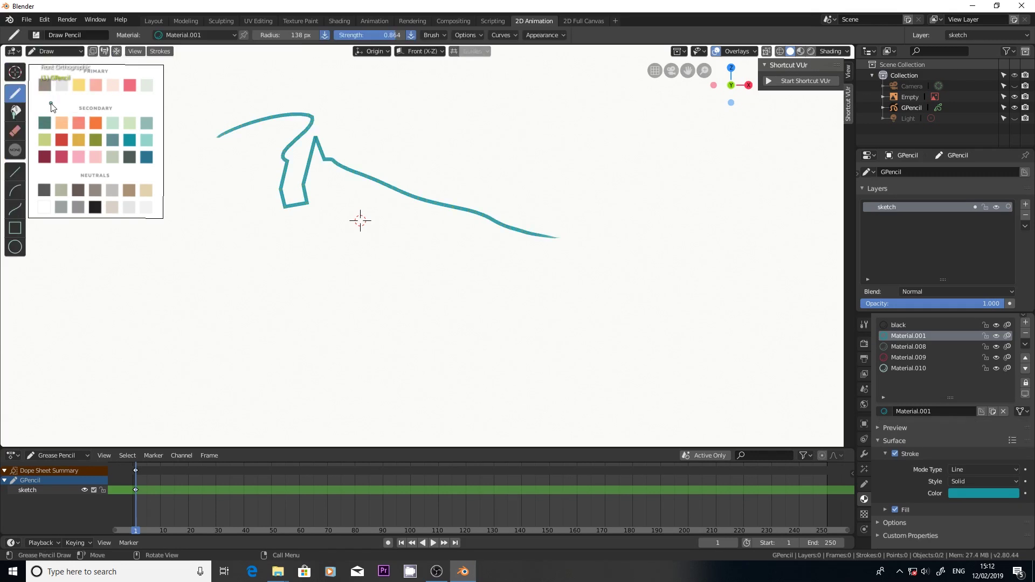
pyautogui.click(18, 230)
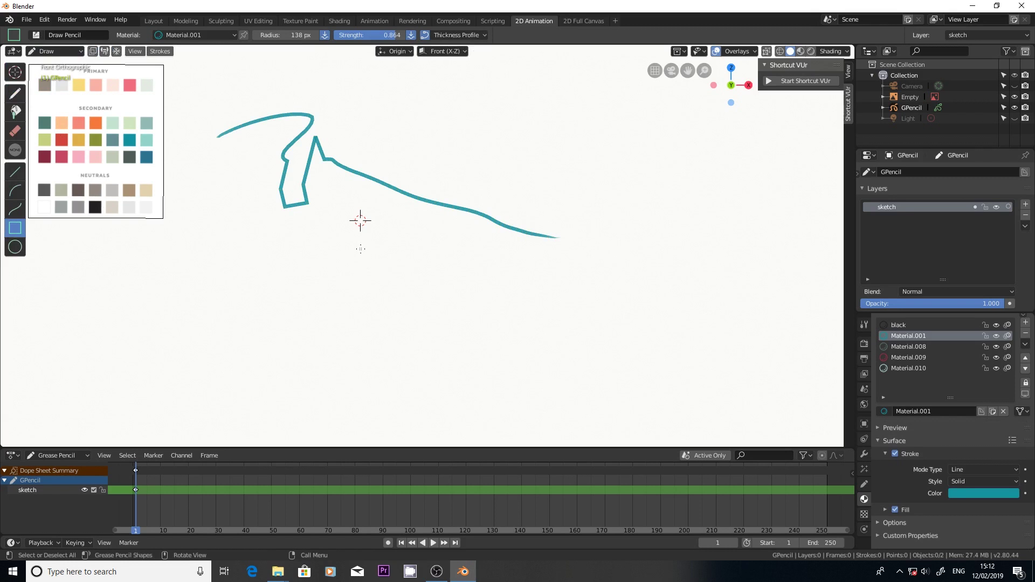
pyautogui.moveTo(337, 235); pyautogui.dragTo(435, 380)
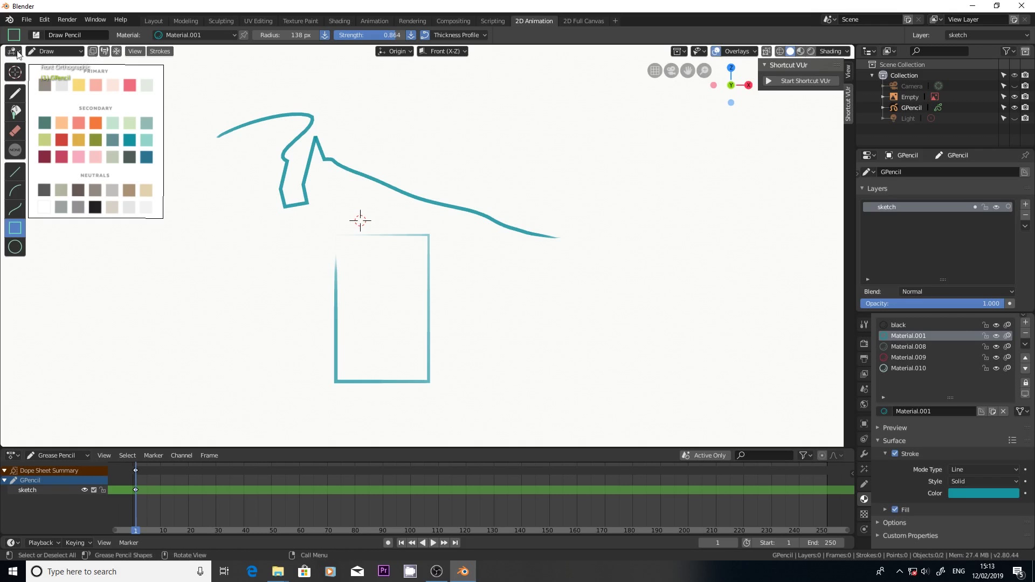
# Place the 3D cursor at the middle of the rectangle's lower edge and switch to Edit Mode.
pyautogui.click(14, 72)
pyautogui.moveTo(379, 370); pyautogui.dragTo(384, 384)
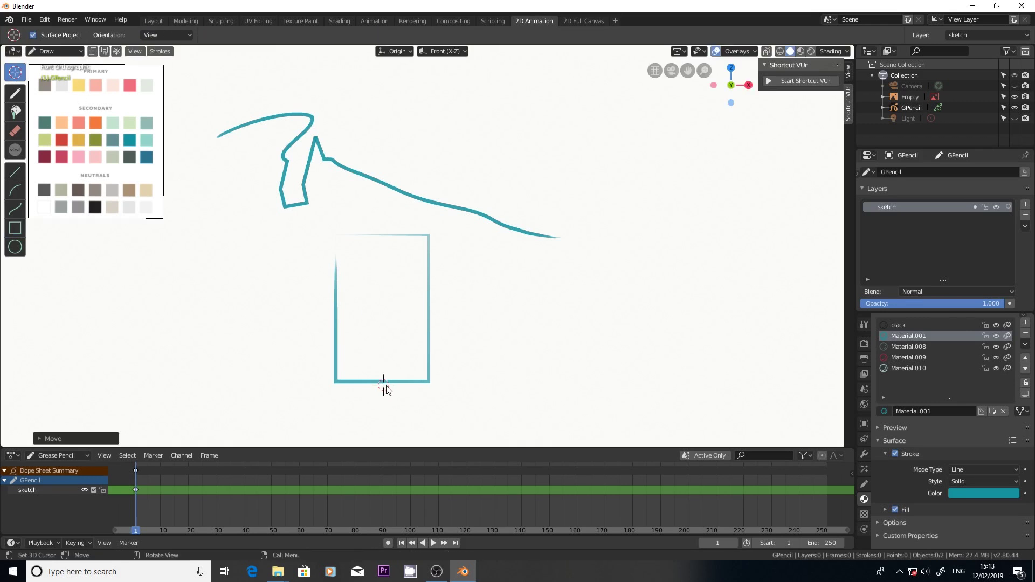
pyautogui.click(41, 51)
pyautogui.click(60, 52)
pyautogui.click(60, 52)
pyautogui.click(55, 77)
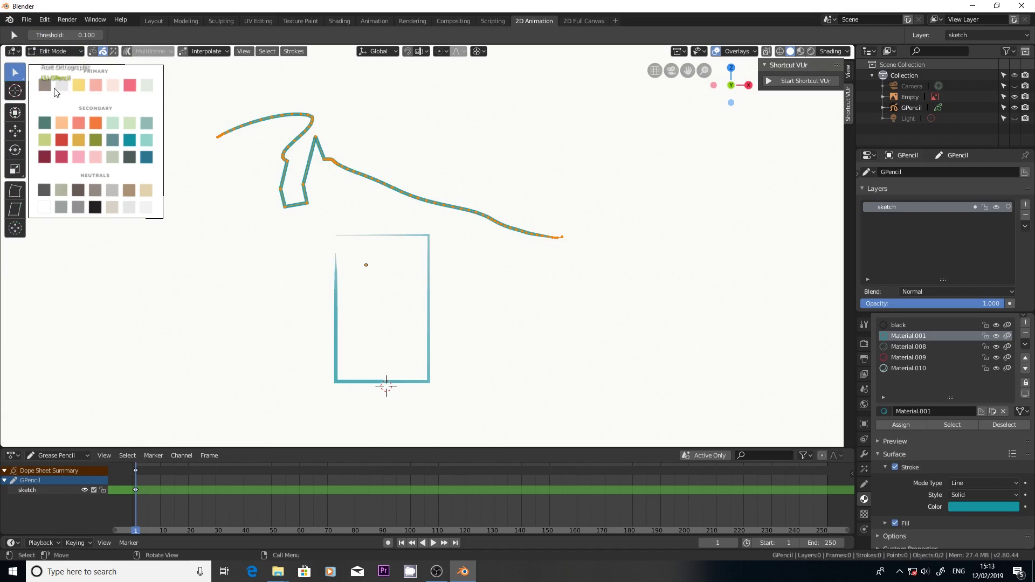
# Select the whole rectangle stroke, bend it slightly and shear its upper edge sideways.
pyautogui.click(103, 51)
pyautogui.click(335, 277)
pyautogui.click(16, 191)
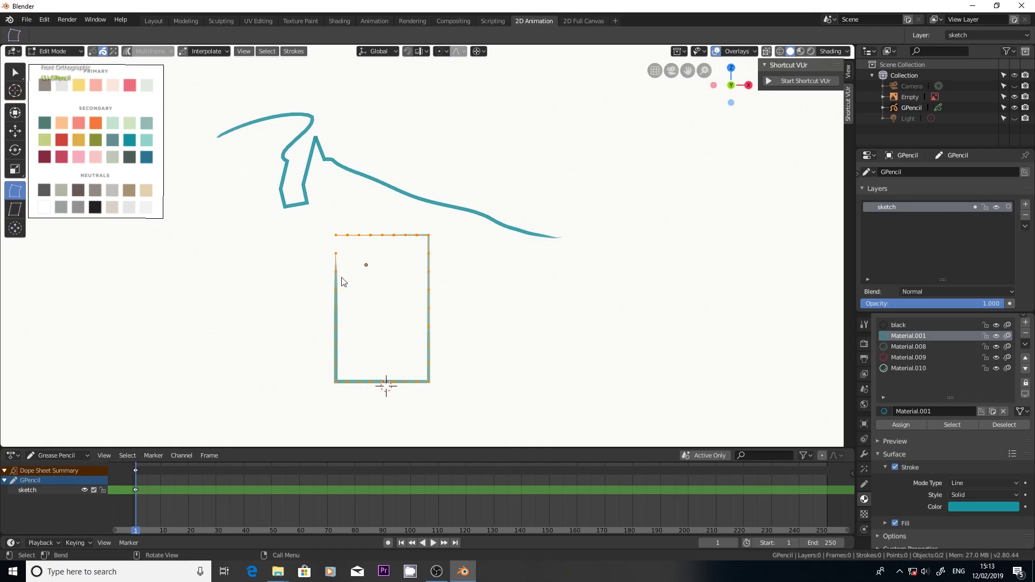
pyautogui.moveTo(339, 275)
pyautogui.mouseDown()
pyautogui.moveTo(406, 267)
pyautogui.moveTo(241, 293)
pyautogui.moveTo(211, 332)
pyautogui.moveTo(397, 286)
pyautogui.moveTo(538, 215)
pyautogui.moveTo(312, 243)
pyautogui.moveTo(335, 343)
pyautogui.moveTo(428, 196)
pyautogui.moveTo(614, 177)
pyautogui.moveTo(317, 192)
pyautogui.moveTo(321, 343)
pyautogui.moveTo(525, 199)
pyautogui.moveTo(247, 258)
pyautogui.moveTo(239, 345)
pyautogui.moveTo(372, 227)
pyautogui.moveTo(432, 219)
pyautogui.moveTo(231, 284)
pyautogui.moveTo(329, 216)
pyautogui.moveTo(526, 245)
pyautogui.moveTo(298, 235)
pyautogui.moveTo(215, 324)
pyautogui.moveTo(357, 233)
pyautogui.moveTo(468, 249)
pyautogui.moveTo(250, 300)
pyautogui.moveTo(363, 236)
pyautogui.moveTo(489, 256)
pyautogui.moveTo(324, 255)
pyautogui.moveTo(330, 265)
pyautogui.mouseUp()
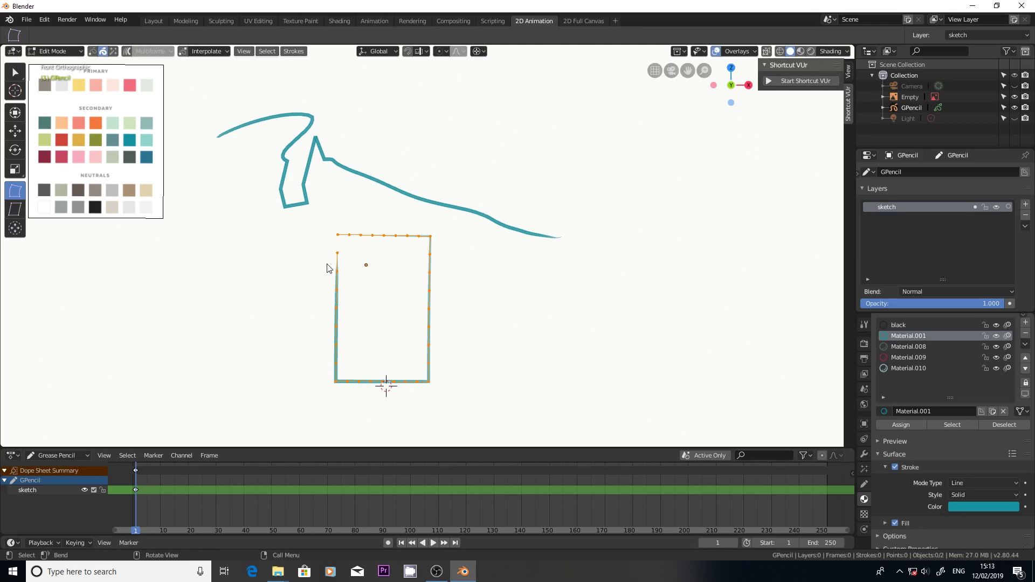
pyautogui.click(15, 209)
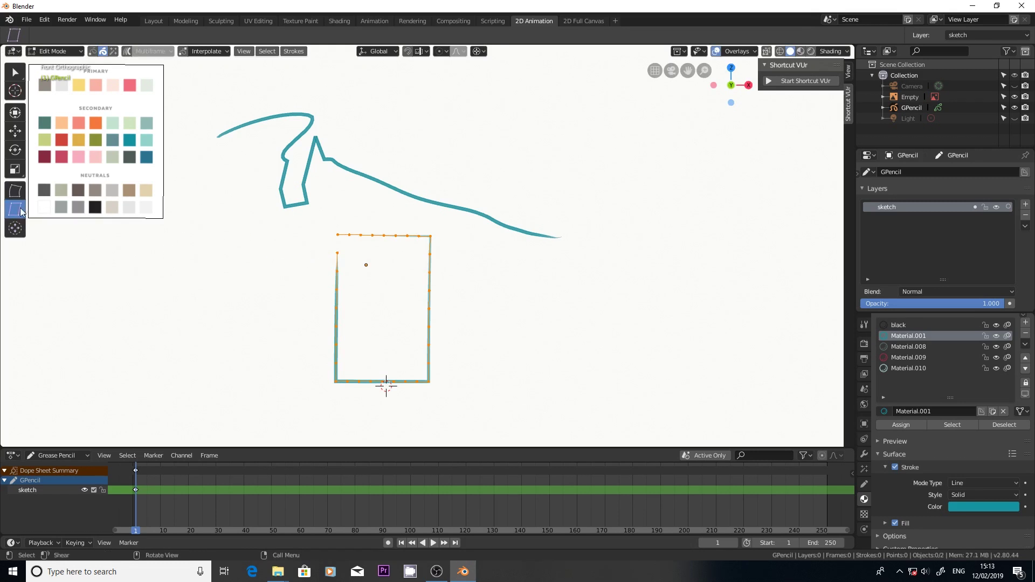
pyautogui.moveTo(342, 240); pyautogui.dragTo(155, 251)
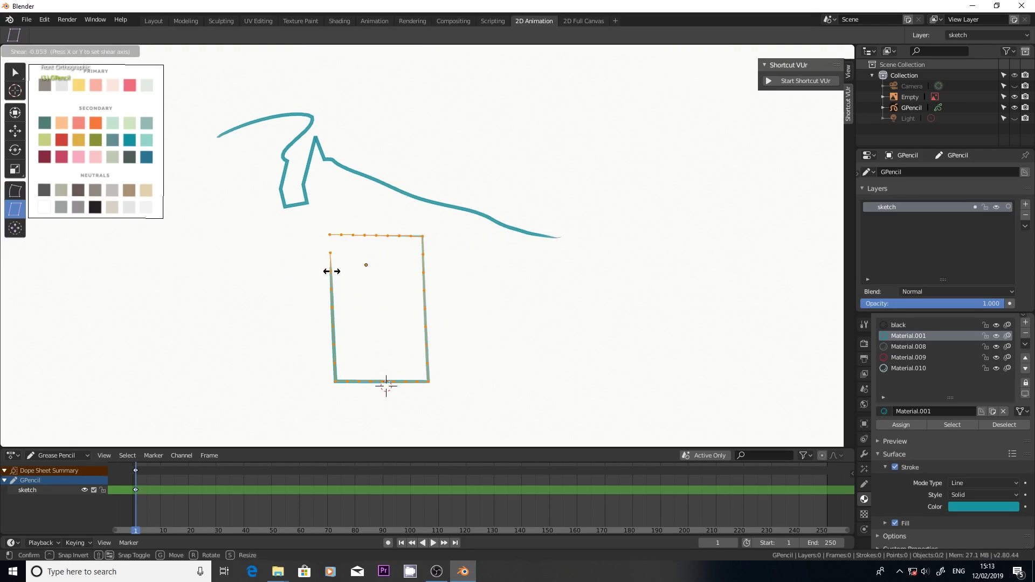
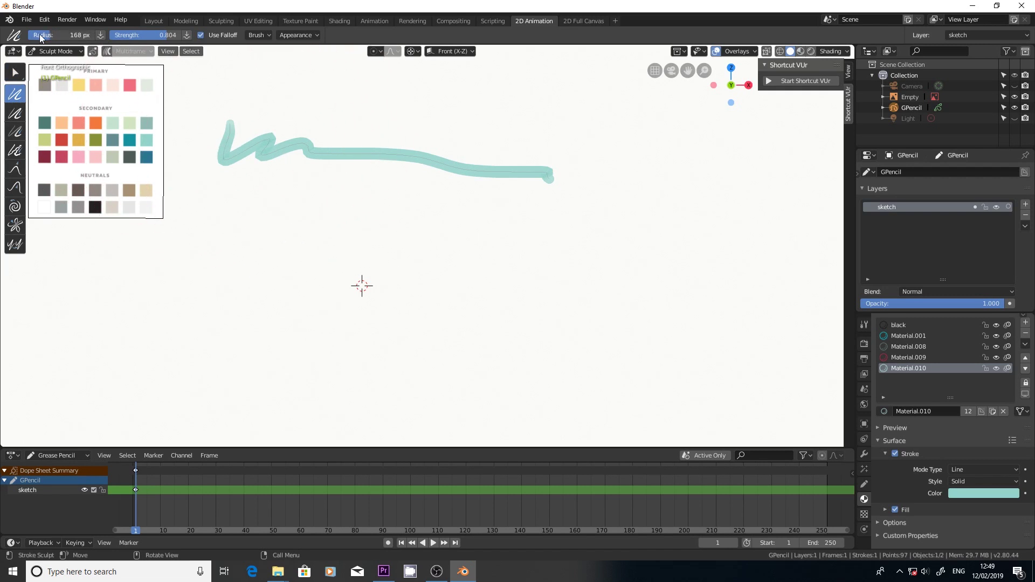
# Set the Smooth sculpt brush radius to 150 px and smooth out the zigzag end of the light teal stroke.
pyautogui.moveTo(40, 34); pyautogui.dragTo(30, 35)
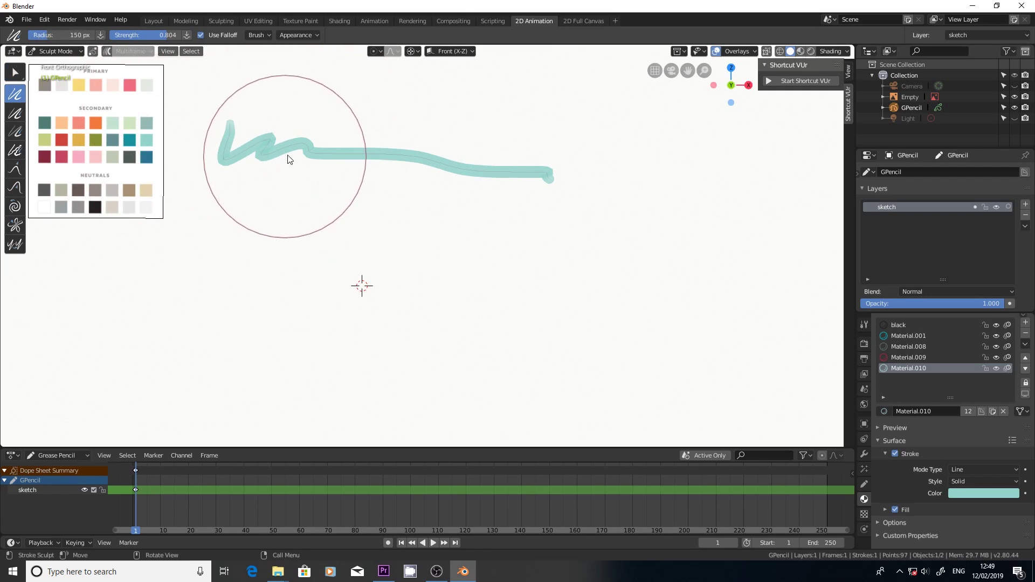
pyautogui.moveTo(289, 159)
pyautogui.mouseDown()
pyautogui.moveTo(241, 153)
pyautogui.moveTo(239, 144)
pyautogui.moveTo(277, 148)
pyautogui.moveTo(224, 136)
pyautogui.moveTo(272, 151)
pyautogui.moveTo(352, 137)
pyautogui.moveTo(445, 164)
pyautogui.moveTo(476, 149)
pyautogui.moveTo(524, 176)
pyautogui.moveTo(300, 155)
pyautogui.mouseUp()
# Use the Thickness brush at 30 px to thicken the stroke's left part, thin its middle section and slightly thin its left end.
pyautogui.click(15, 113)
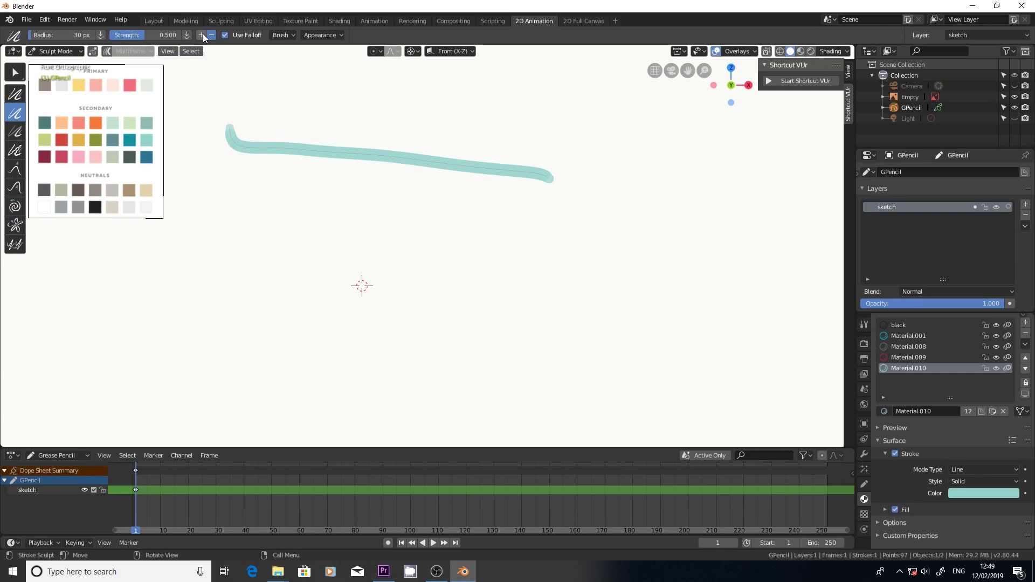
pyautogui.moveTo(237, 142)
pyautogui.mouseDown()
pyautogui.moveTo(222, 114)
pyautogui.moveTo(310, 148)
pyautogui.moveTo(228, 139)
pyautogui.moveTo(439, 162)
pyautogui.moveTo(345, 154)
pyautogui.mouseUp()
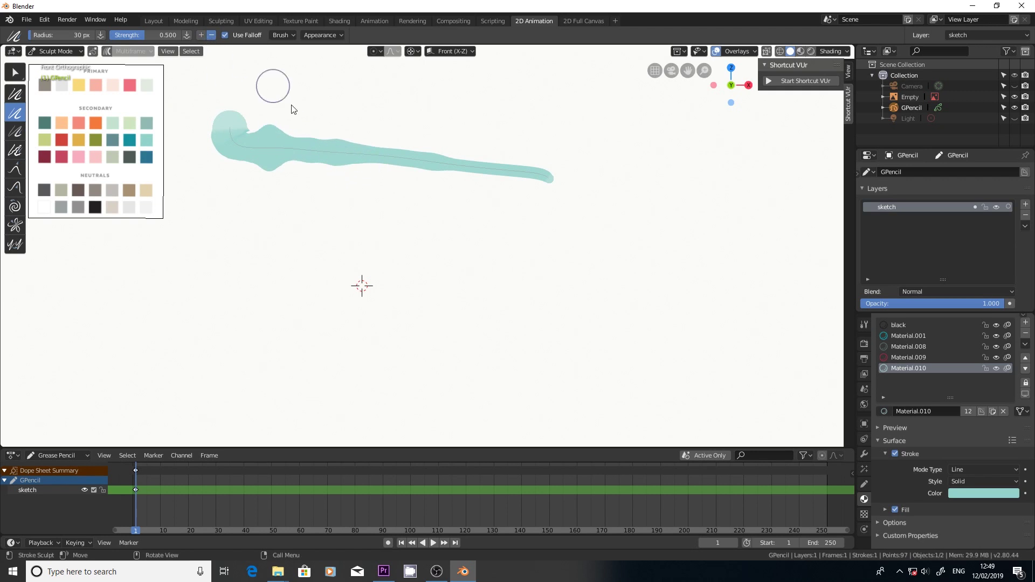
pyautogui.moveTo(363, 175)
pyautogui.mouseDown()
pyautogui.moveTo(378, 159)
pyautogui.moveTo(298, 150)
pyautogui.moveTo(399, 150)
pyautogui.moveTo(249, 165)
pyautogui.mouseUp()
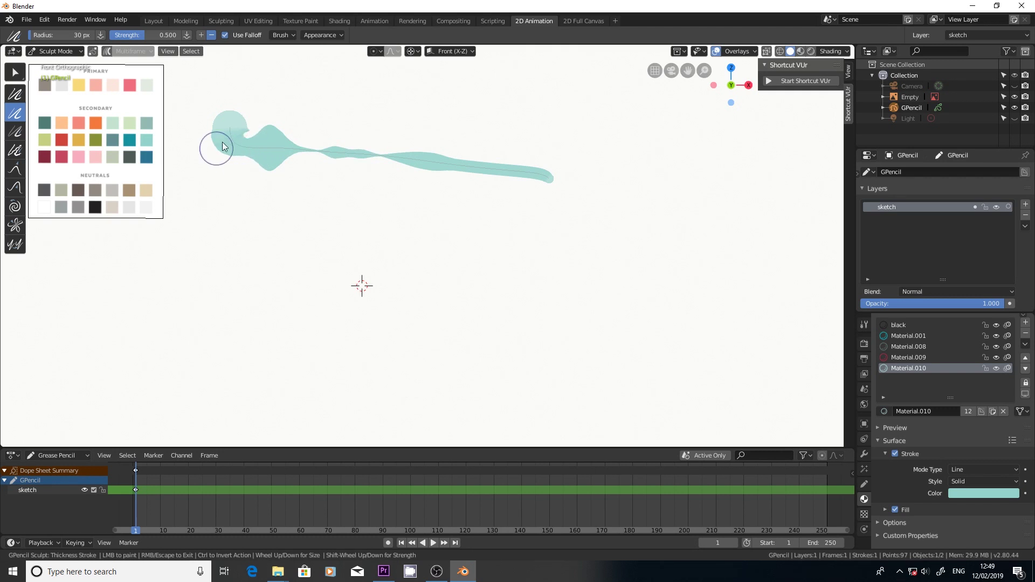
pyautogui.keyDown('ctrl'); pyautogui.moveTo(239, 118); pyautogui.dragTo(224, 145); pyautogui.keyUp('ctrl')
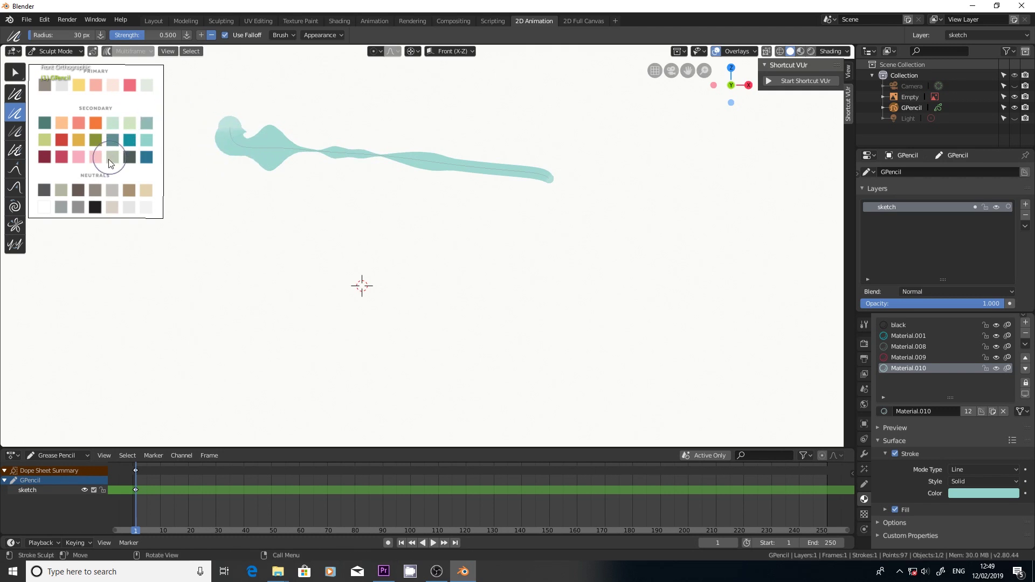
# Roughen the stroke with the Randomize brush at a 30 px radius and again with the radius raised to about 211 px.
pyautogui.click(15, 152)
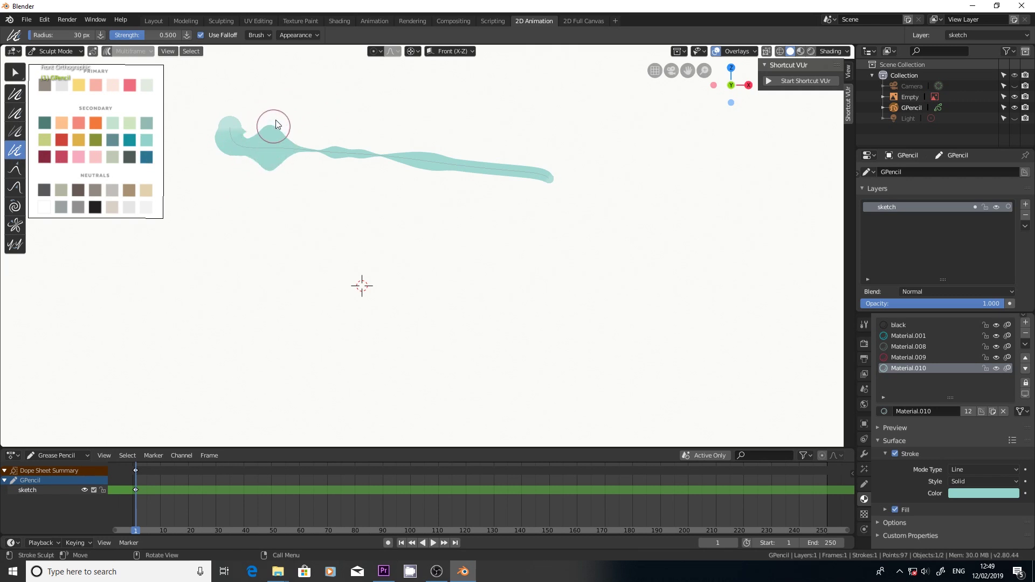
pyautogui.moveTo(276, 124)
pyautogui.mouseDown()
pyautogui.moveTo(304, 146)
pyautogui.moveTo(292, 141)
pyautogui.moveTo(328, 156)
pyautogui.moveTo(385, 151)
pyautogui.moveTo(373, 160)
pyautogui.moveTo(489, 167)
pyautogui.moveTo(424, 155)
pyautogui.moveTo(507, 171)
pyautogui.mouseUp()
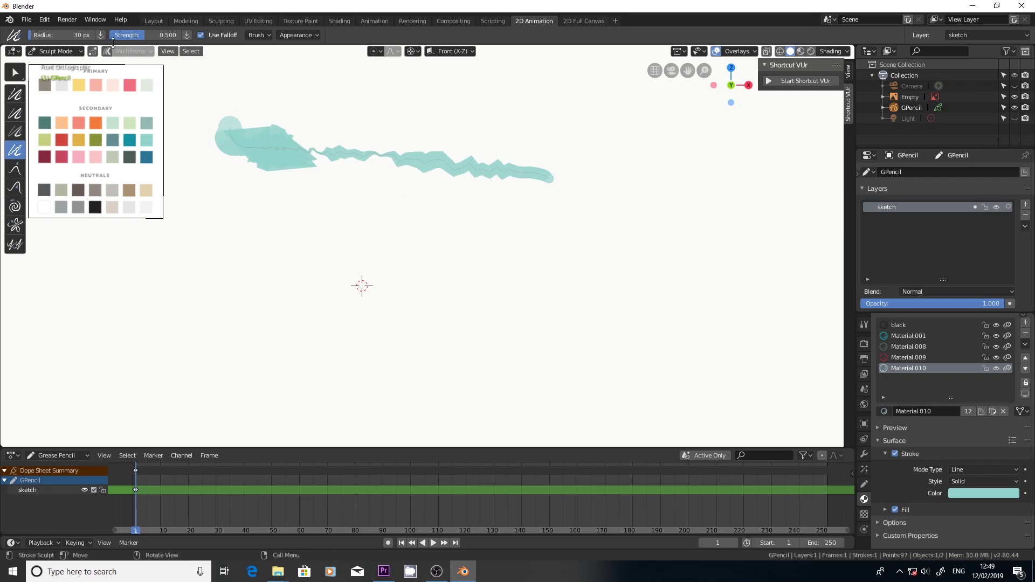
pyautogui.moveTo(64, 34); pyautogui.dragTo(92, 35)
pyautogui.moveTo(466, 183)
pyautogui.mouseDown()
pyautogui.moveTo(478, 185)
pyautogui.moveTo(397, 167)
pyautogui.moveTo(470, 198)
pyautogui.moveTo(479, 141)
pyautogui.moveTo(162, 60)
pyautogui.mouseUp()
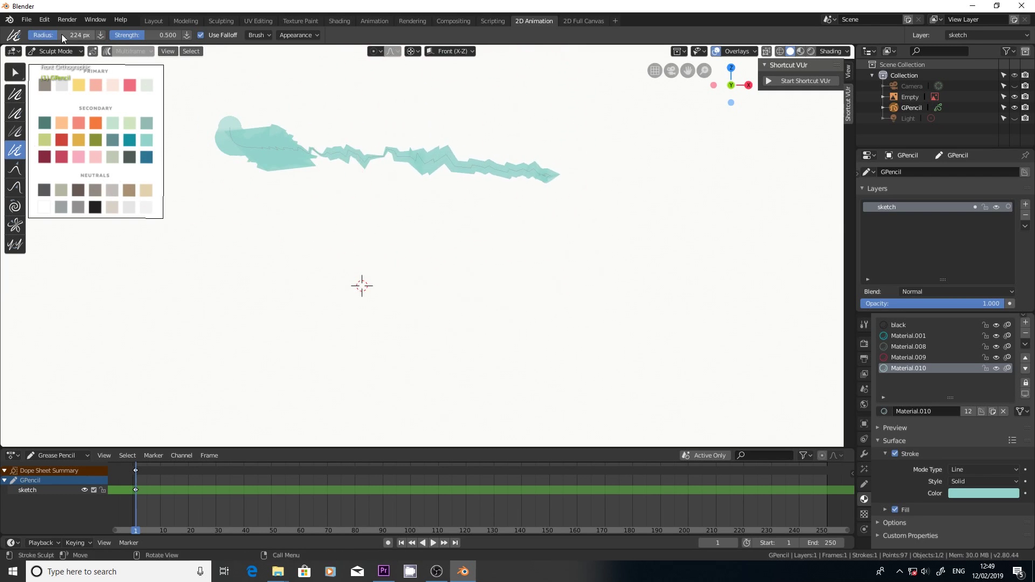
pyautogui.moveTo(409, 140)
pyautogui.mouseDown()
pyautogui.moveTo(437, 156)
pyautogui.moveTo(417, 180)
pyautogui.moveTo(416, 145)
pyautogui.moveTo(400, 136)
pyautogui.moveTo(219, 129)
pyautogui.mouseUp()
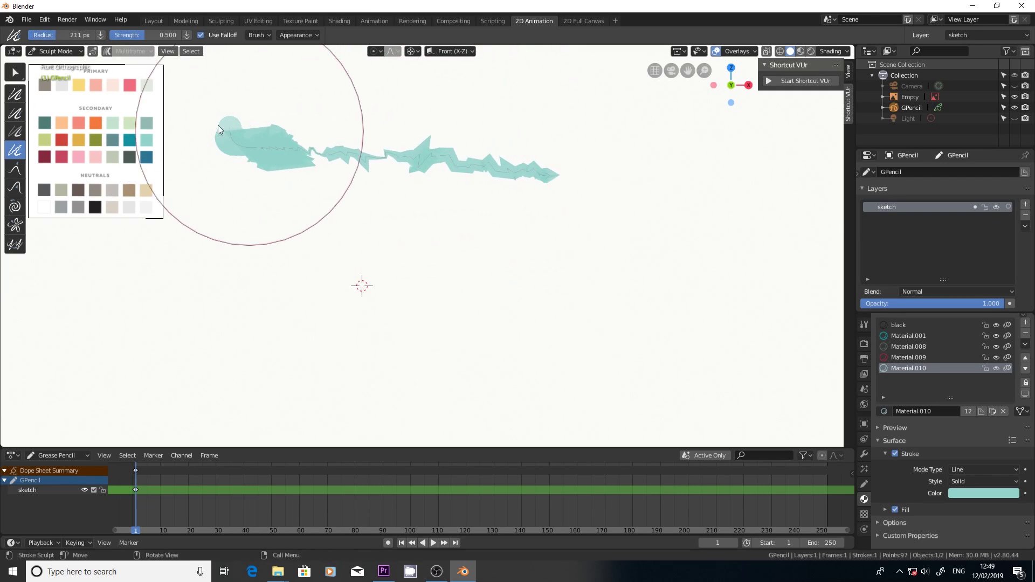
# Set the Randomize brush radius to 134 px and roughen the stroke along its length again.
pyautogui.click(75, 35)
pyautogui.write('134')
pyautogui.press('Return')
pyautogui.moveTo(452, 173)
pyautogui.mouseDown()
pyautogui.moveTo(442, 151)
pyautogui.moveTo(439, 171)
pyautogui.moveTo(409, 136)
pyautogui.moveTo(321, 149)
pyautogui.moveTo(256, 134)
pyautogui.moveTo(255, 168)
pyautogui.moveTo(247, 150)
pyautogui.moveTo(562, 177)
pyautogui.moveTo(432, 132)
pyautogui.moveTo(415, 154)
pyautogui.moveTo(340, 155)
pyautogui.mouseUp()
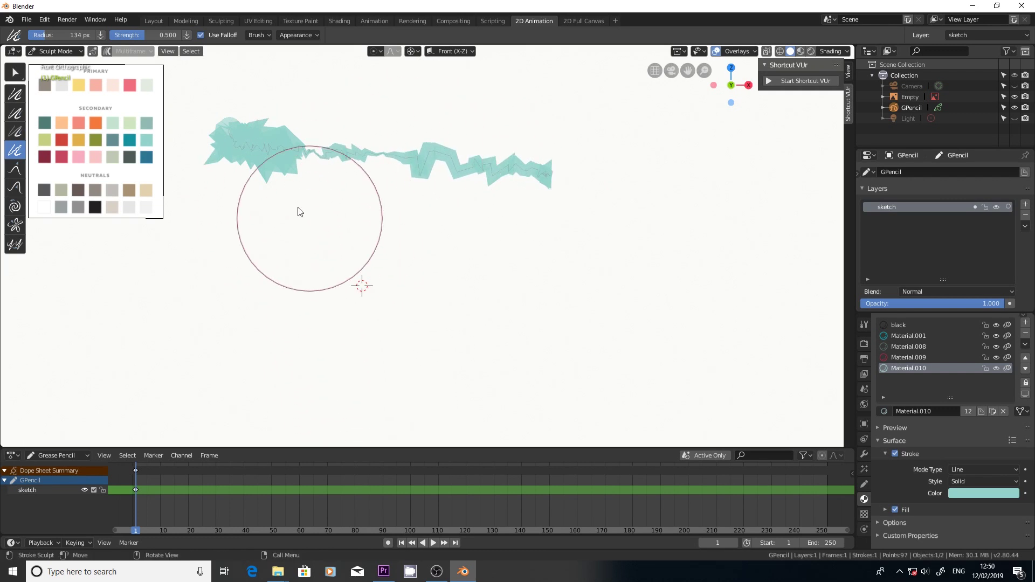
# Switch to Draw mode and draw two wavy freehand strokes below the roughened one.
pyautogui.click(14, 77)
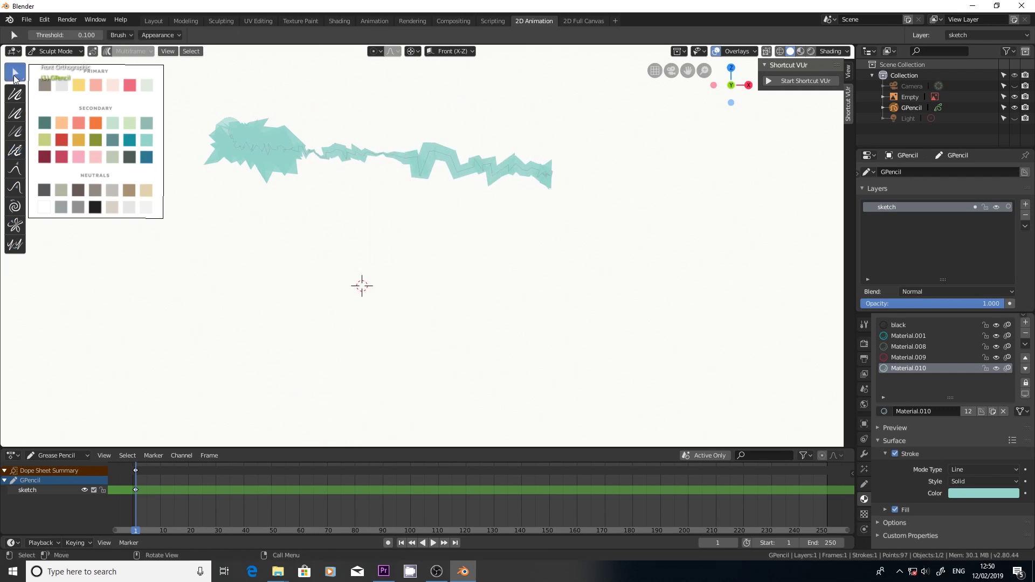
pyautogui.click(57, 51)
pyautogui.click(49, 100)
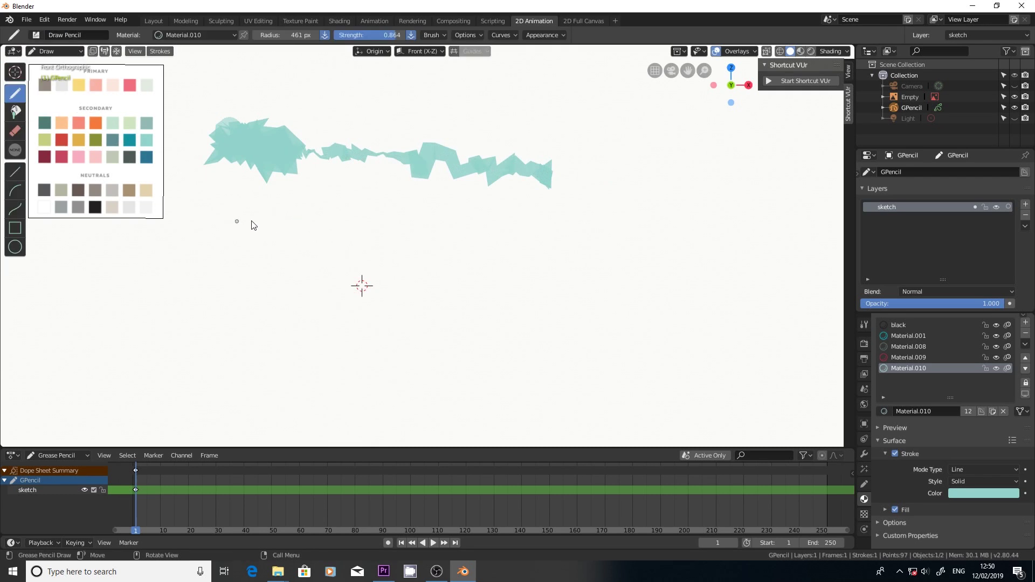
pyautogui.moveTo(272, 235)
pyautogui.mouseDown()
pyautogui.moveTo(575, 289)
pyautogui.moveTo(593, 281)
pyautogui.mouseUp()
pyautogui.moveTo(306, 347); pyautogui.dragTo(544, 371)
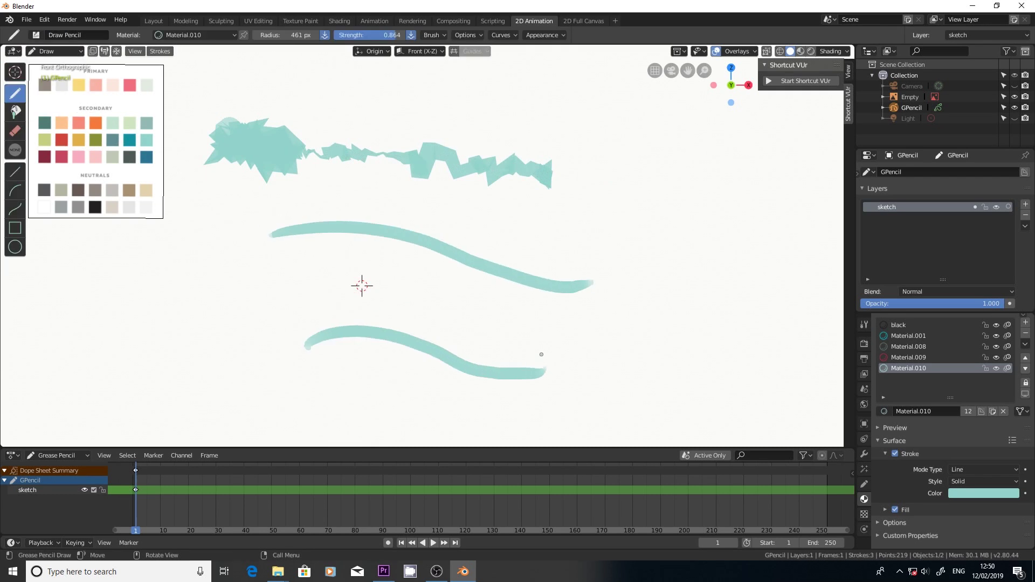
# Return to Sculpt Mode, set the Randomize brush radius to 52 px and roughen the left part of the middle stroke.
pyautogui.click(56, 49)
pyautogui.click(49, 100)
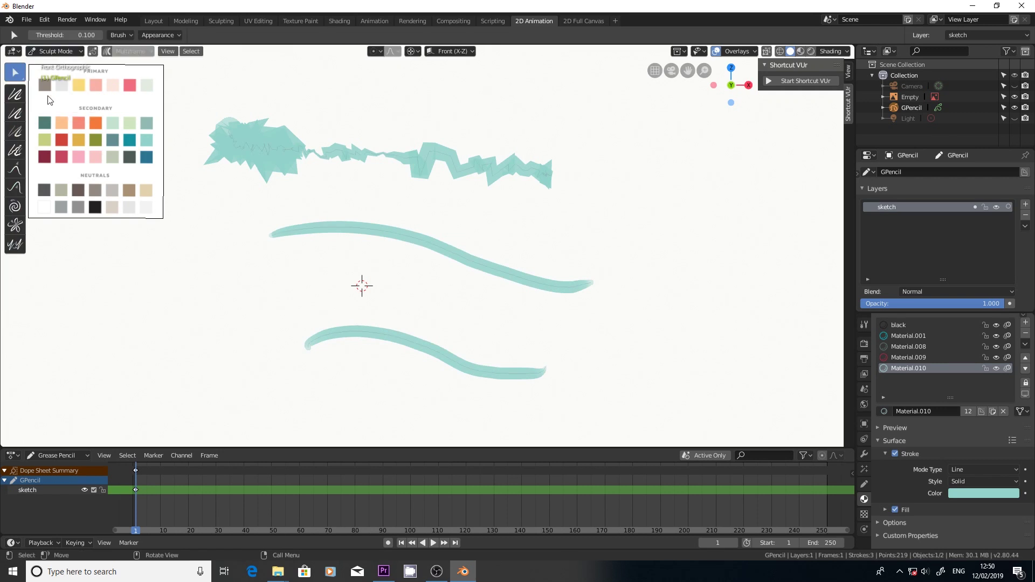
pyautogui.click(15, 151)
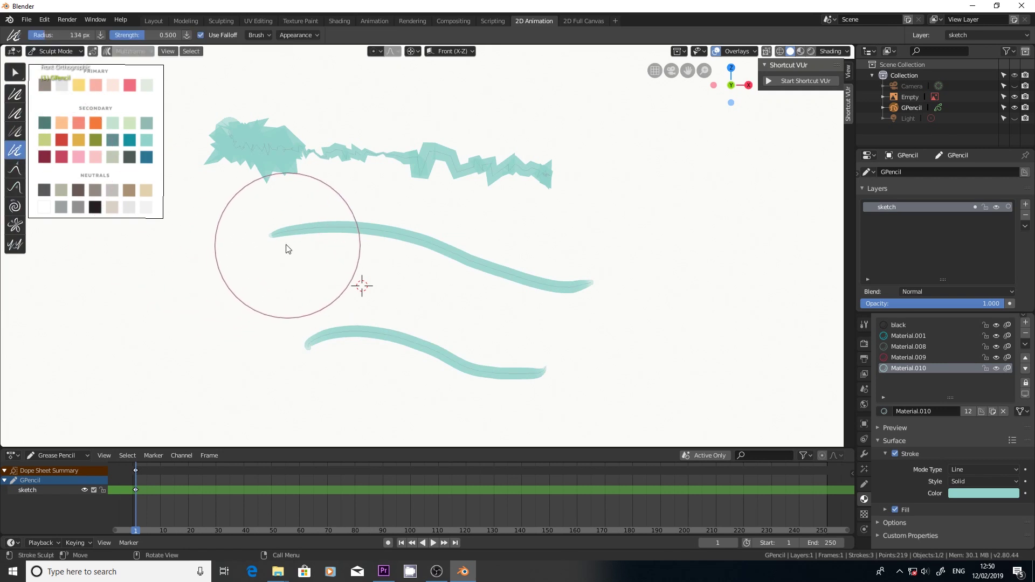
pyautogui.moveTo(105, 35); pyautogui.dragTo(66, 36)
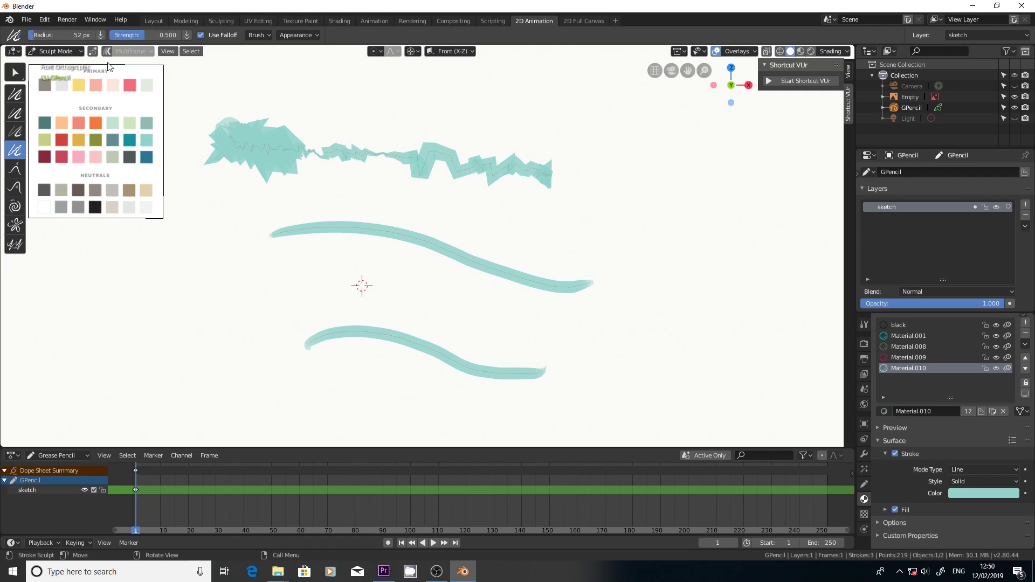
pyautogui.moveTo(325, 231); pyautogui.dragTo(330, 221)
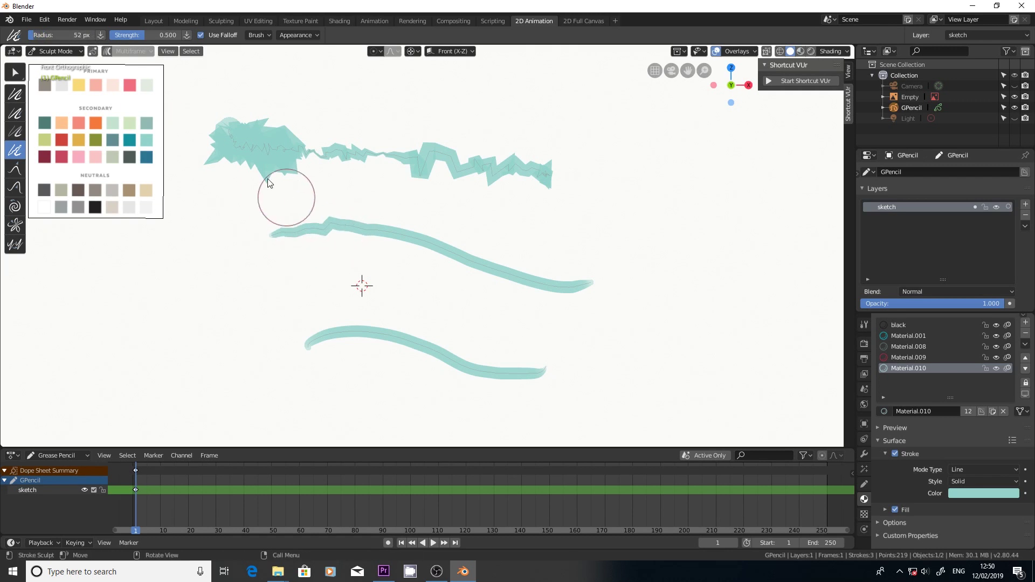
# Raise the Randomize brush strength to 0.804 and roughen both new strokes along their length.
pyautogui.moveTo(167, 37); pyautogui.dragTo(168, 37)
pyautogui.moveTo(361, 231)
pyautogui.mouseDown()
pyautogui.moveTo(389, 232)
pyautogui.moveTo(573, 287)
pyautogui.moveTo(469, 253)
pyautogui.moveTo(438, 227)
pyautogui.moveTo(427, 237)
pyautogui.moveTo(334, 235)
pyautogui.moveTo(299, 217)
pyautogui.moveTo(423, 242)
pyautogui.moveTo(439, 272)
pyautogui.mouseUp()
pyautogui.moveTo(388, 351)
pyautogui.mouseDown()
pyautogui.moveTo(464, 365)
pyautogui.moveTo(406, 332)
pyautogui.moveTo(354, 327)
pyautogui.moveTo(340, 309)
pyautogui.moveTo(390, 329)
pyautogui.moveTo(391, 342)
pyautogui.moveTo(358, 329)
pyautogui.moveTo(481, 355)
pyautogui.moveTo(520, 382)
pyautogui.moveTo(535, 369)
pyautogui.moveTo(531, 342)
pyautogui.moveTo(575, 364)
pyautogui.moveTo(572, 339)
pyautogui.moveTo(462, 356)
pyautogui.mouseUp()
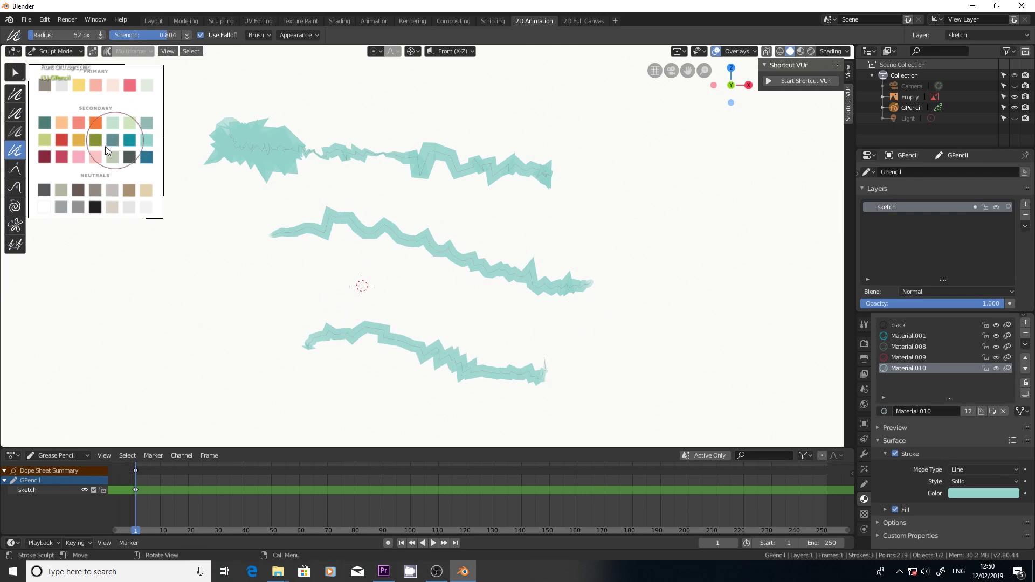
# Pull the middle stroke's bump up into a peak with the Grab brush and reshape its left part with the Push brush.
pyautogui.click(14, 171)
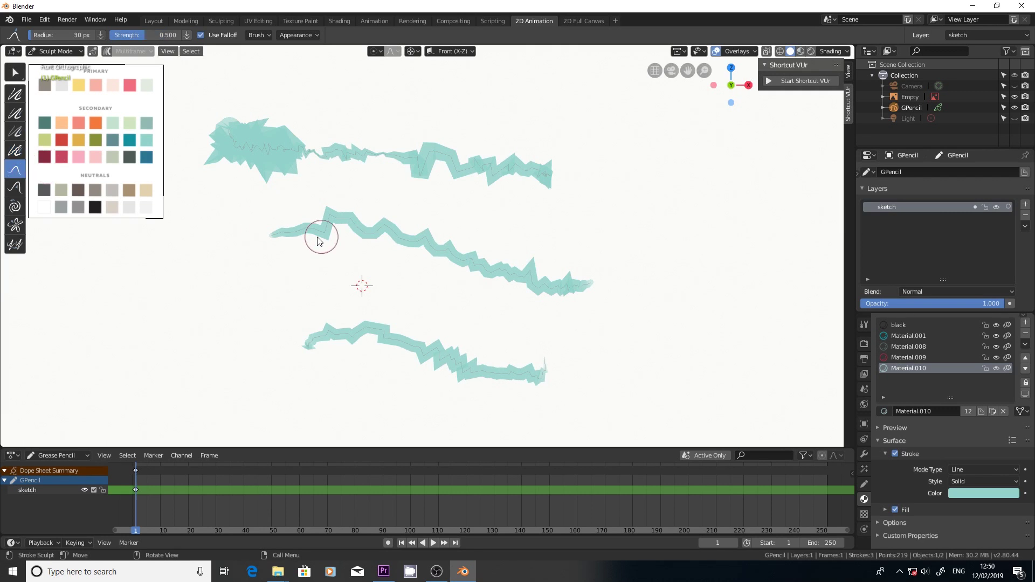
pyautogui.moveTo(339, 216)
pyautogui.mouseDown()
pyautogui.moveTo(363, 298)
pyautogui.moveTo(334, 207)
pyautogui.moveTo(334, 159)
pyautogui.mouseUp()
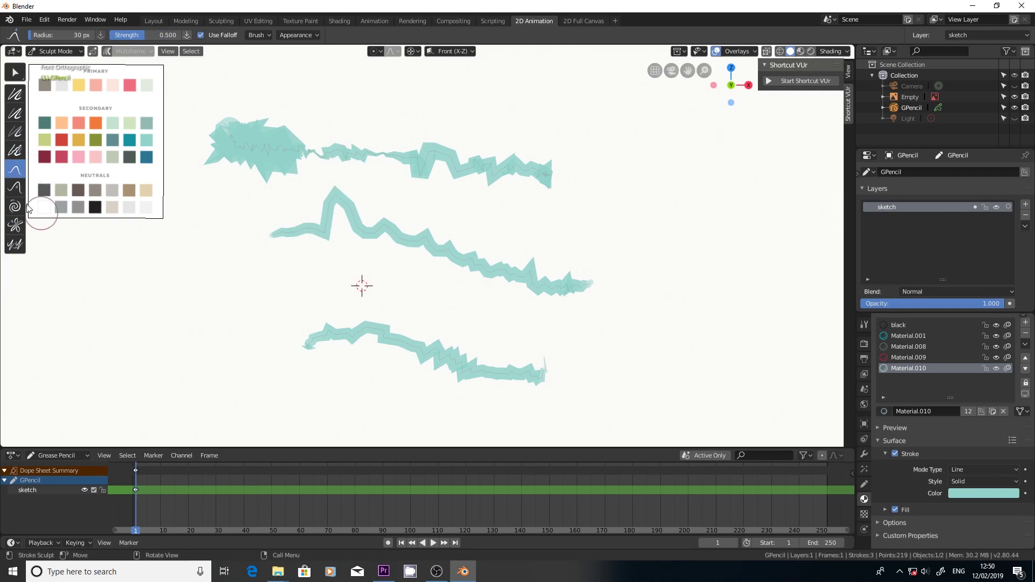
pyautogui.click(15, 187)
pyautogui.moveTo(339, 229)
pyautogui.mouseDown()
pyautogui.moveTo(353, 205)
pyautogui.moveTo(337, 225)
pyautogui.moveTo(301, 229)
pyautogui.moveTo(286, 265)
pyautogui.moveTo(245, 247)
pyautogui.mouseUp()
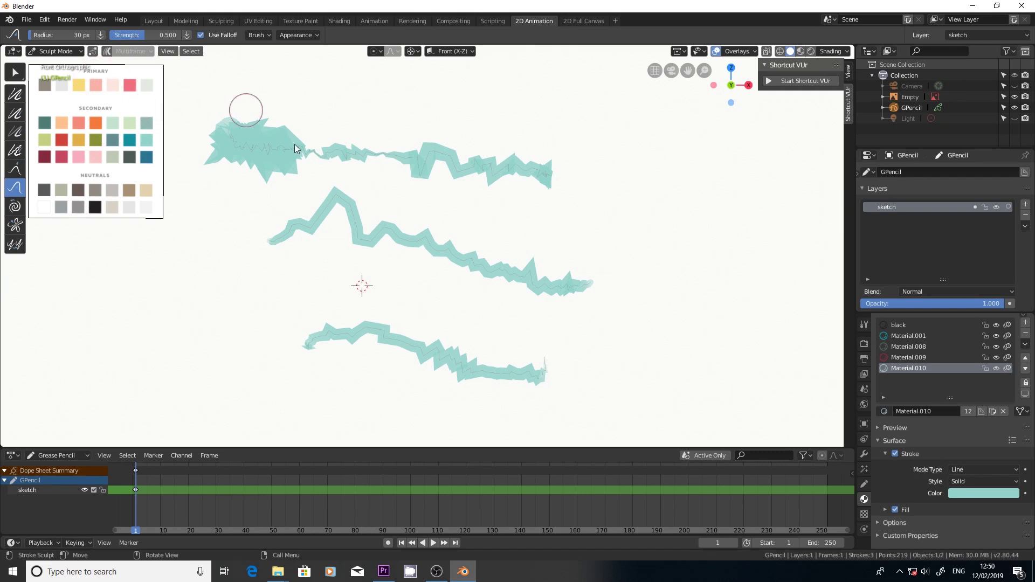
# Switch through Object Mode to Edit Mode, place the 3D cursor on the middle stroke and activate the Select tool.
pyautogui.click(64, 53)
pyautogui.click(61, 65)
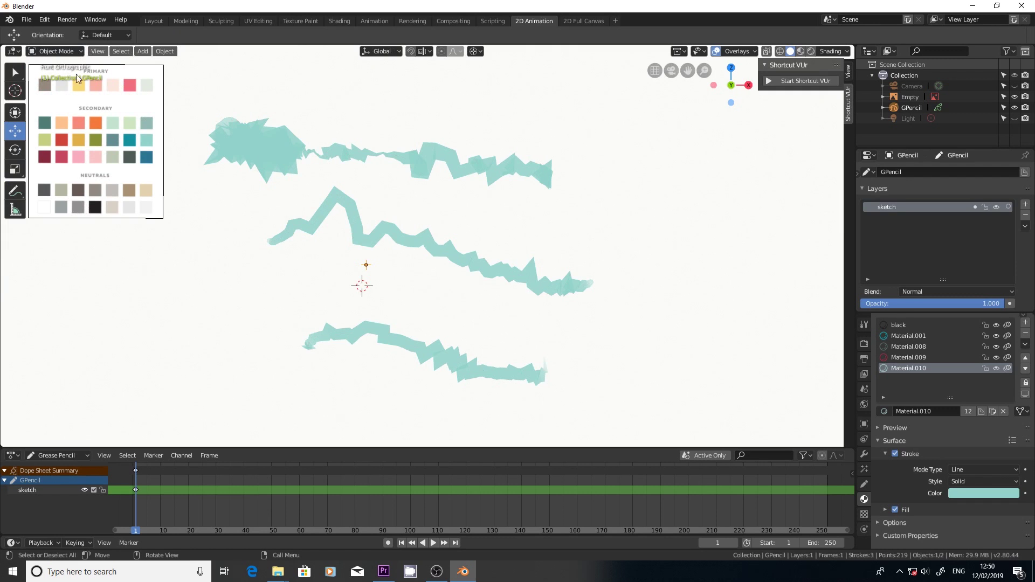
pyautogui.click(54, 52)
pyautogui.click(57, 73)
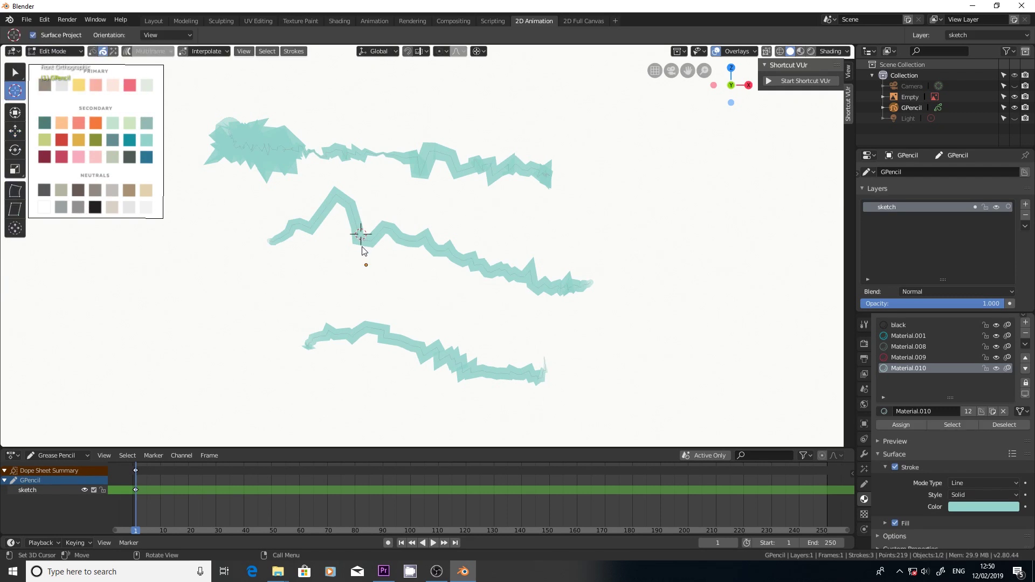
pyautogui.moveTo(362, 246)
pyautogui.mouseDown()
pyautogui.moveTo(393, 231)
pyautogui.moveTo(415, 235)
pyautogui.mouseUp()
pyautogui.click(23, 73)
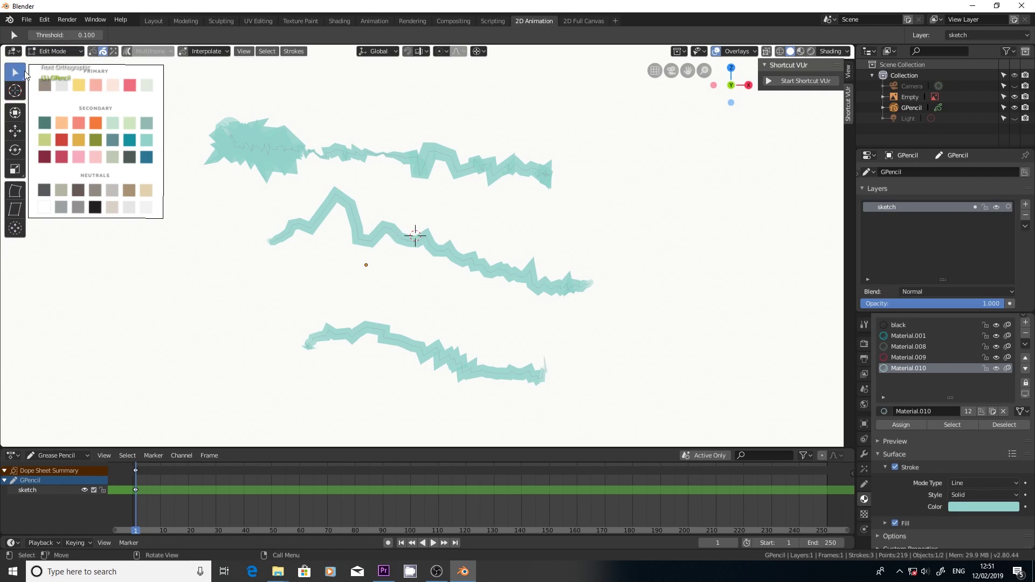
# Select the whole middle stroke, duplicate it and place the copy to its right and slightly higher.
pyautogui.click(370, 235)
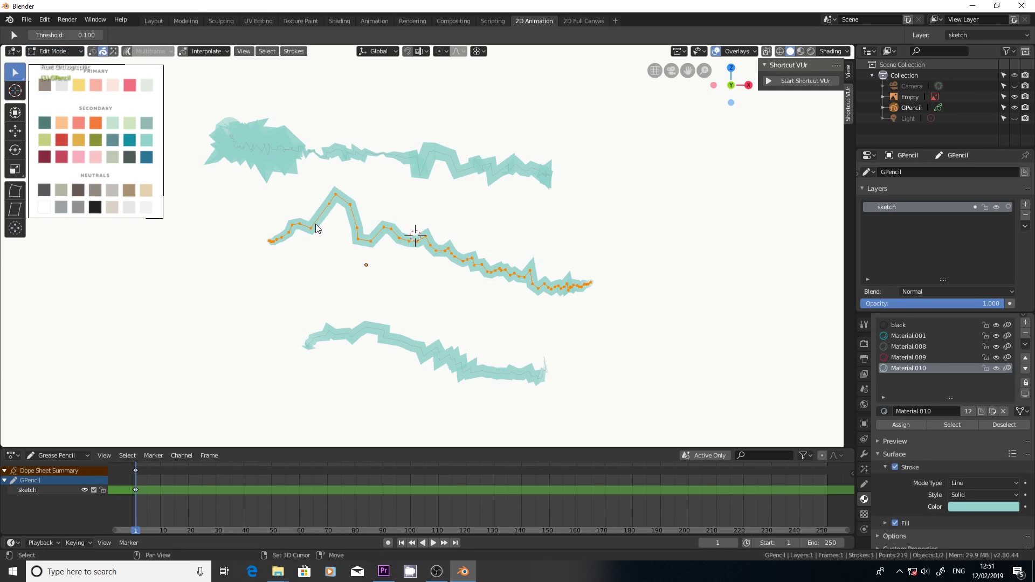
pyautogui.hotkey('shift', 'd')
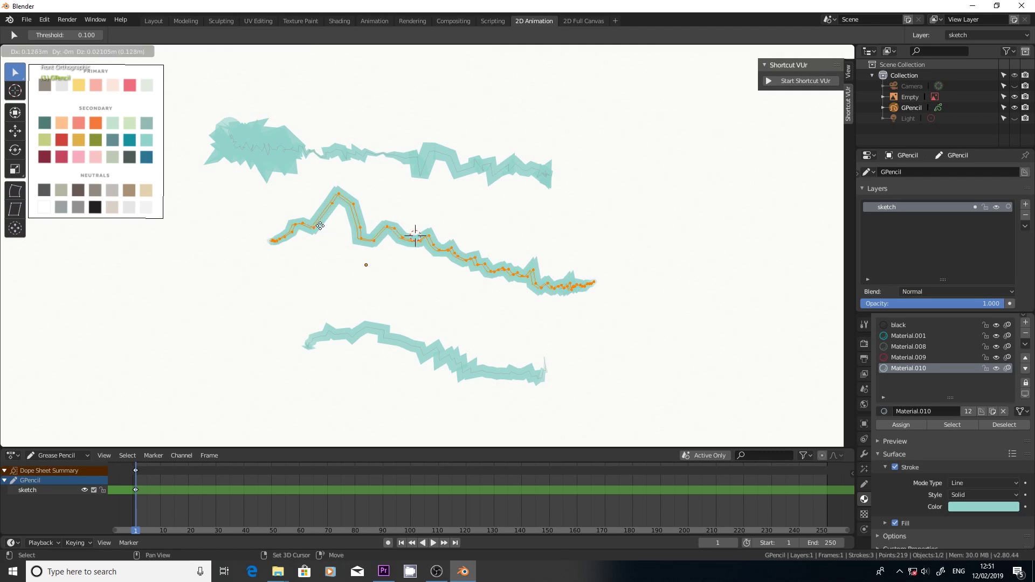
pyautogui.click(489, 216)
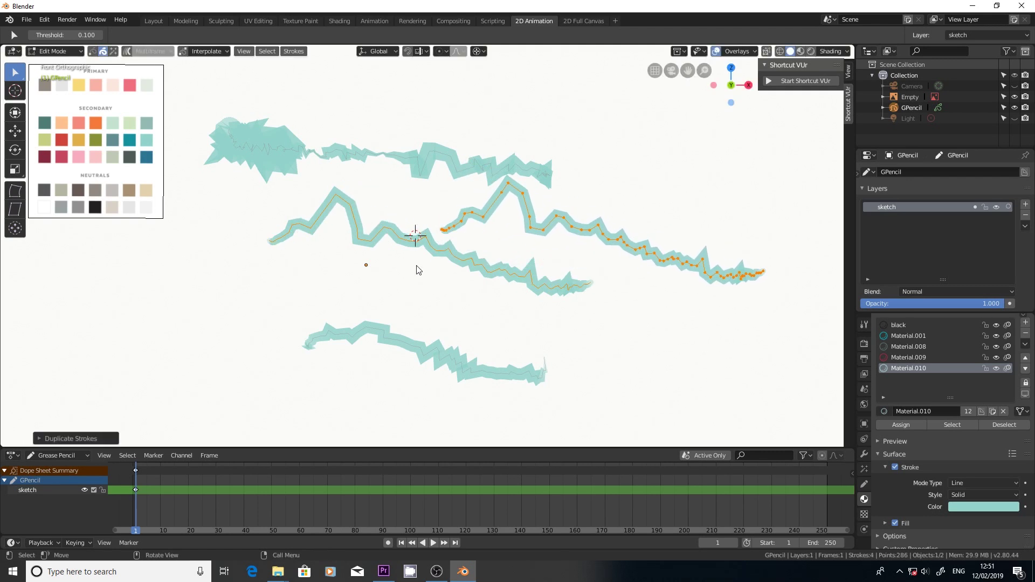